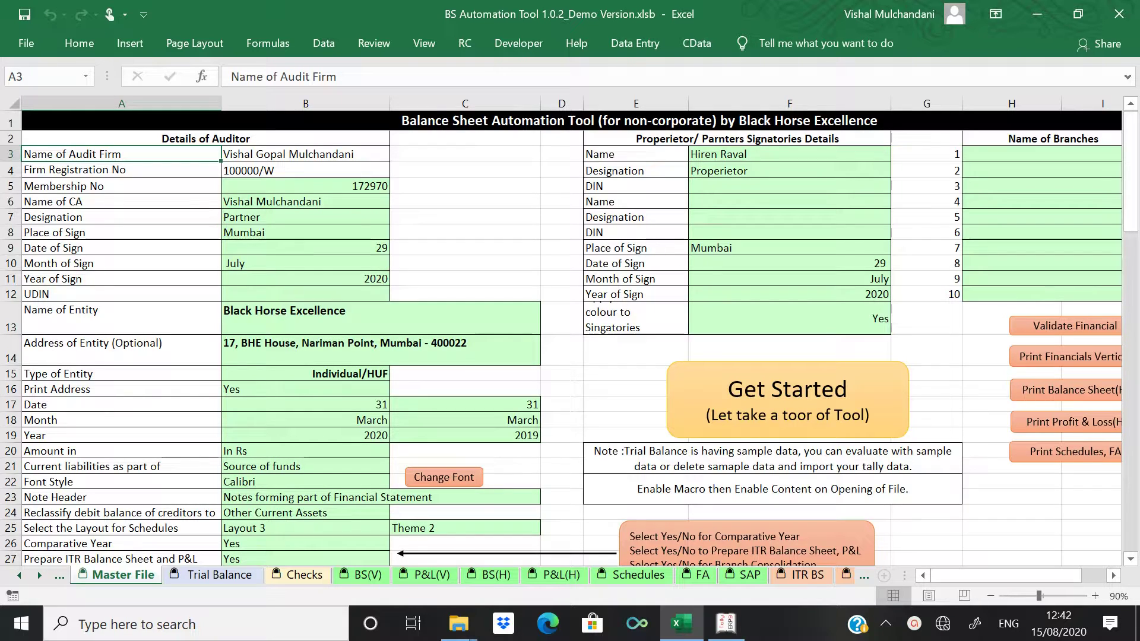
- Import the Tally trial balance into the Trial Balance sheet and show Tally's Balance Sheet totalling 43,37,158.78
key("ctrl+Page_Down")
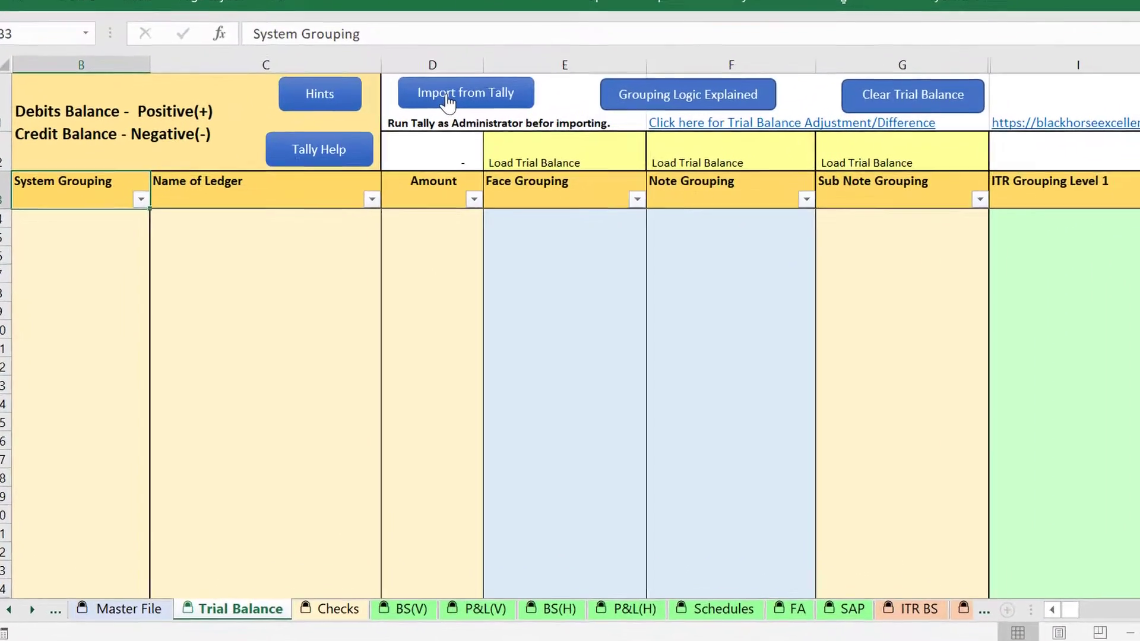
left_click(447, 100)
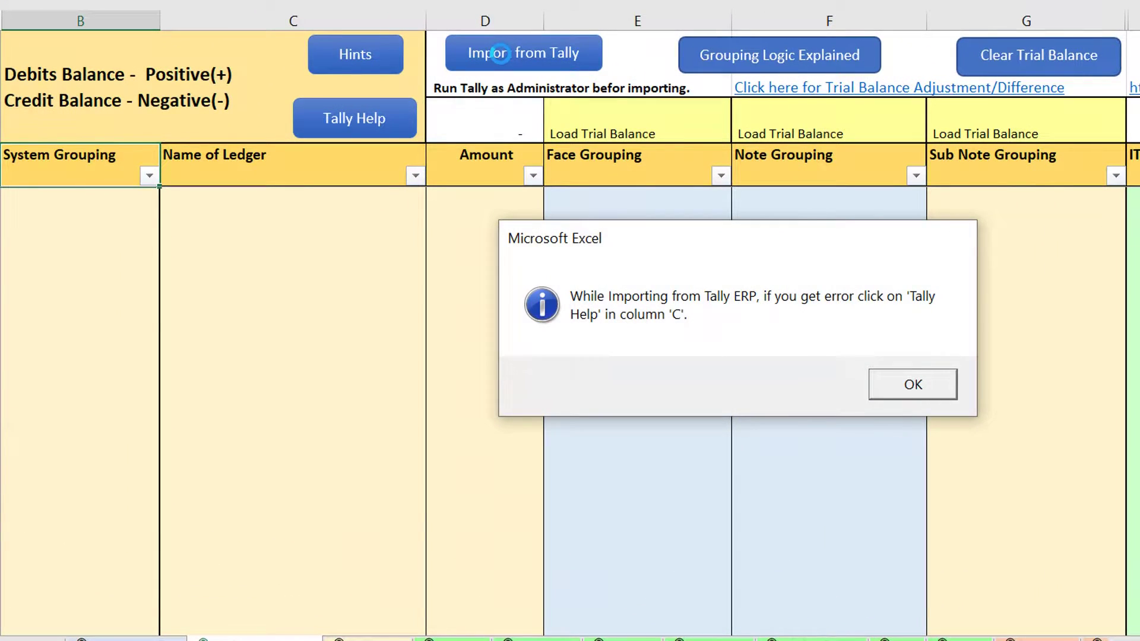
key("Return")
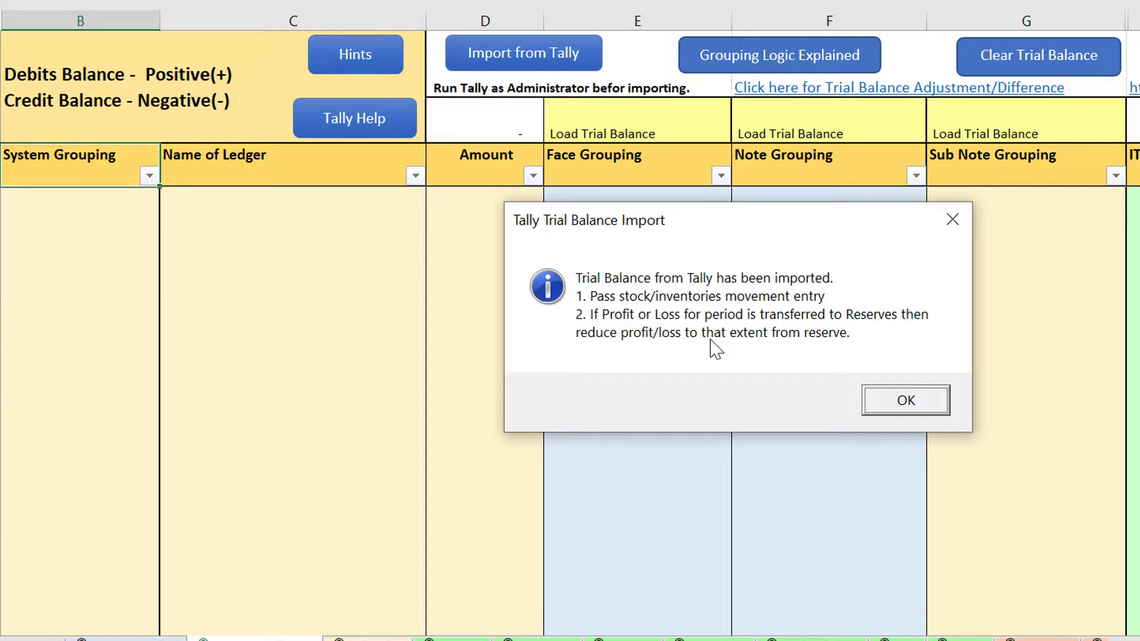
left_click(909, 407)
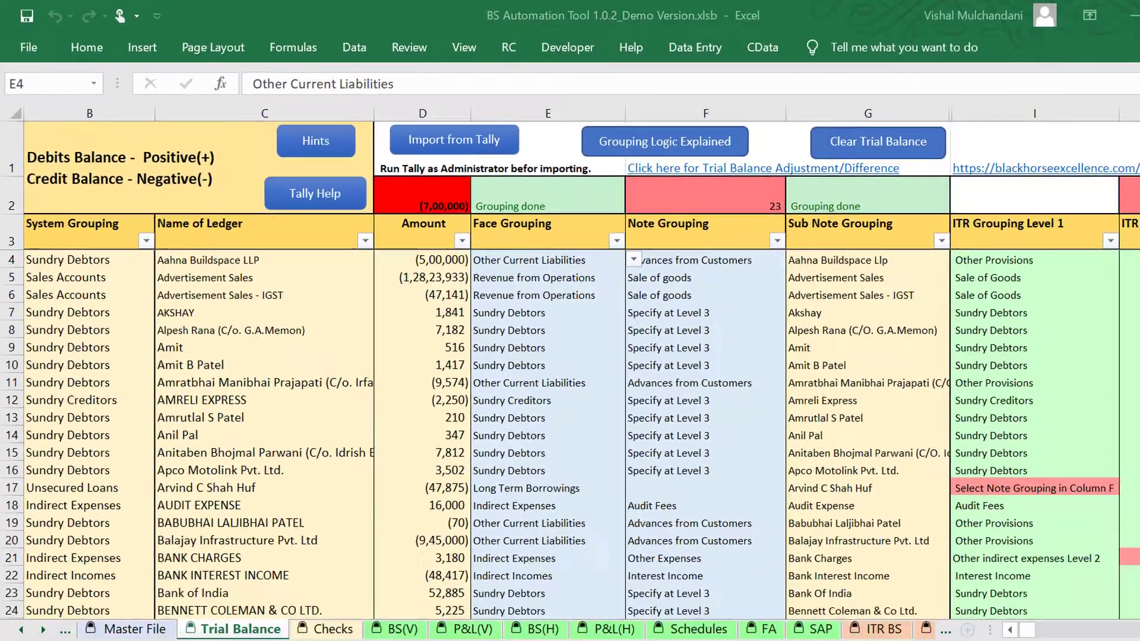
left_click(727, 624)
key("Escape")
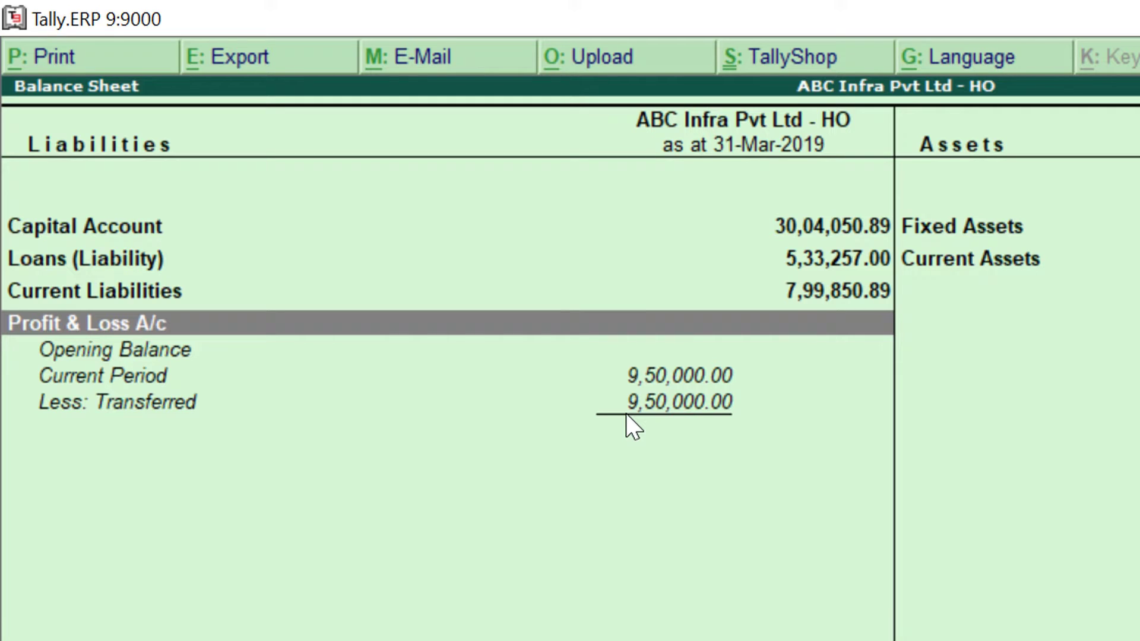
- Review the capital ledger's March vouchers in Tally, including the 9,50,000 Profit & Loss transfer
key("Up")
key("Up")
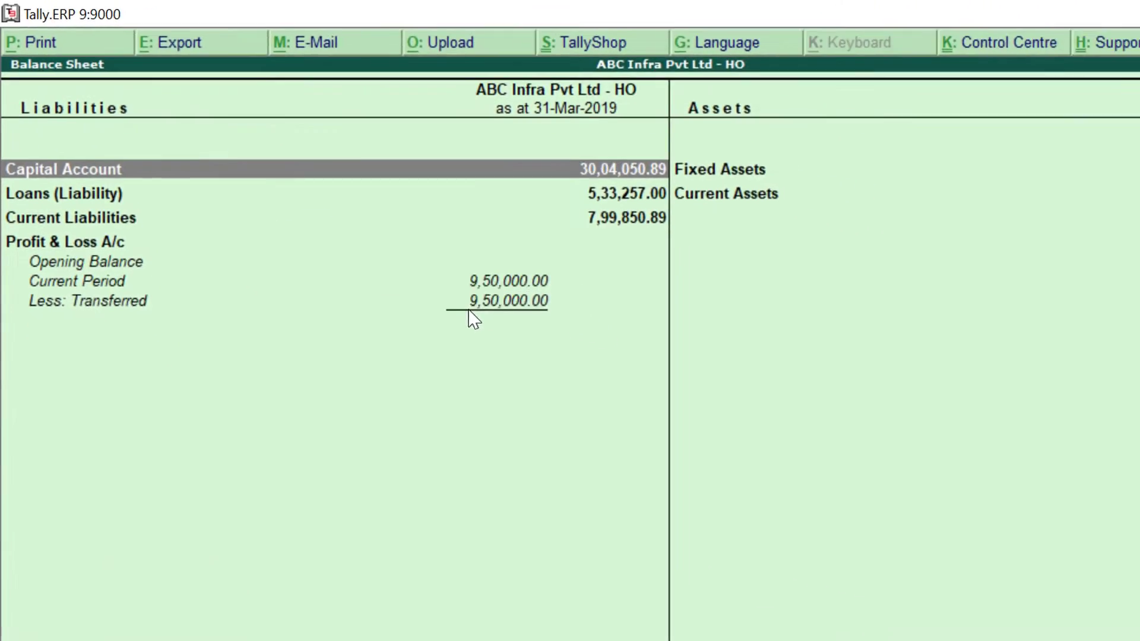
key("Return")
key("Return")
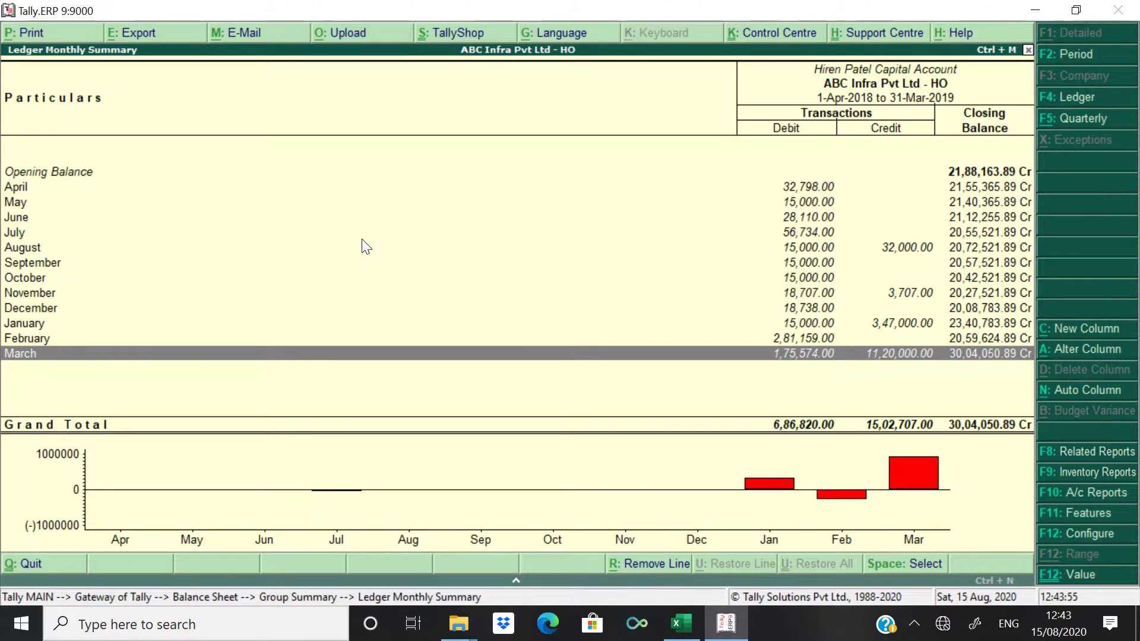
key("Return")
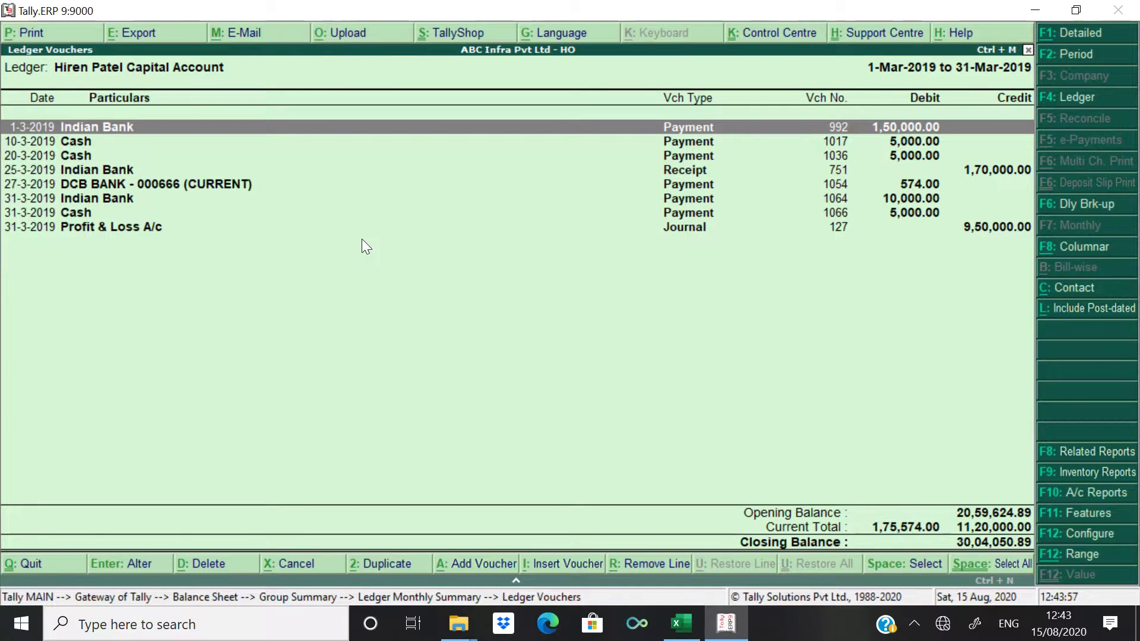
key("Escape")
key("Escape")
key("Escape")
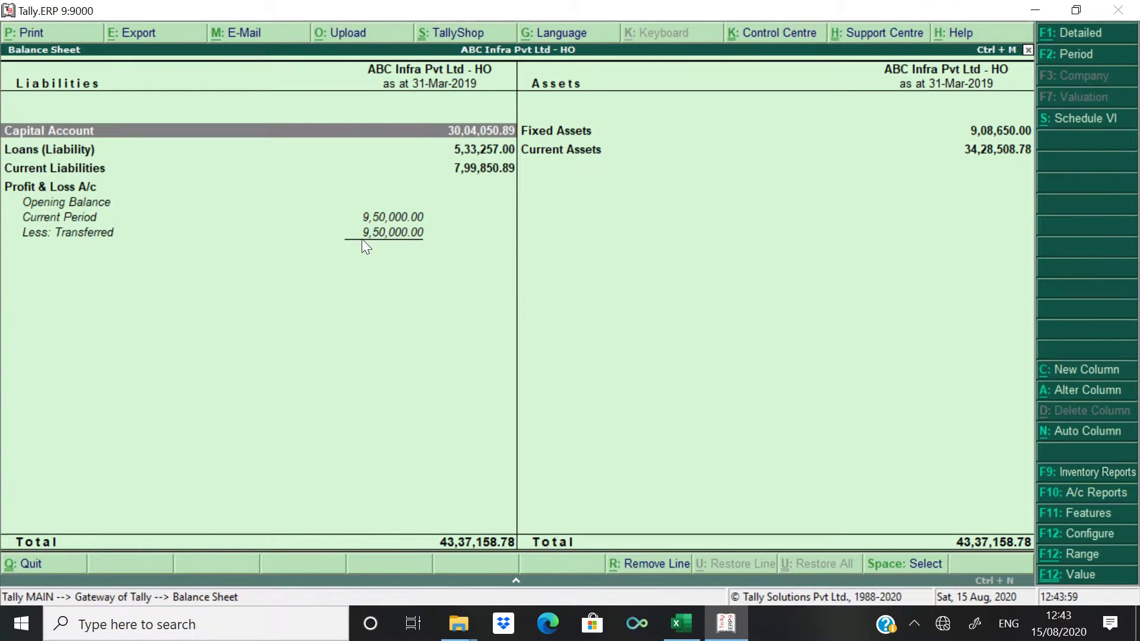
key("alt+Tab")
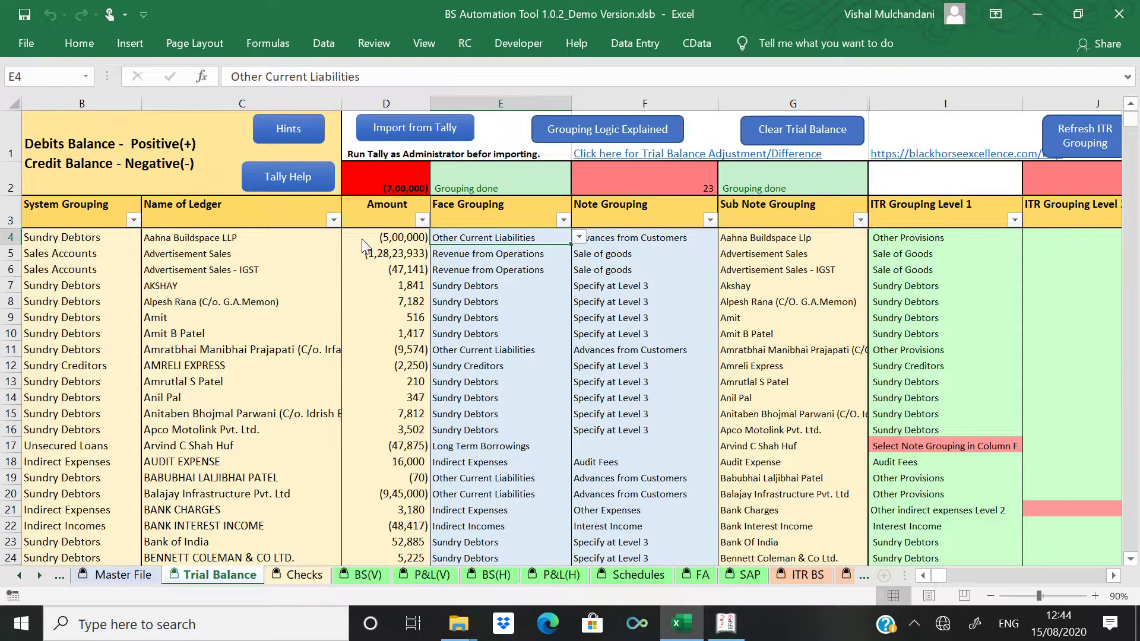
- Filter System Grouping to Capital Account, showing the capital ledger at (30,04,051)
key("Up")
key("Left")
key("Left")
key("Right")
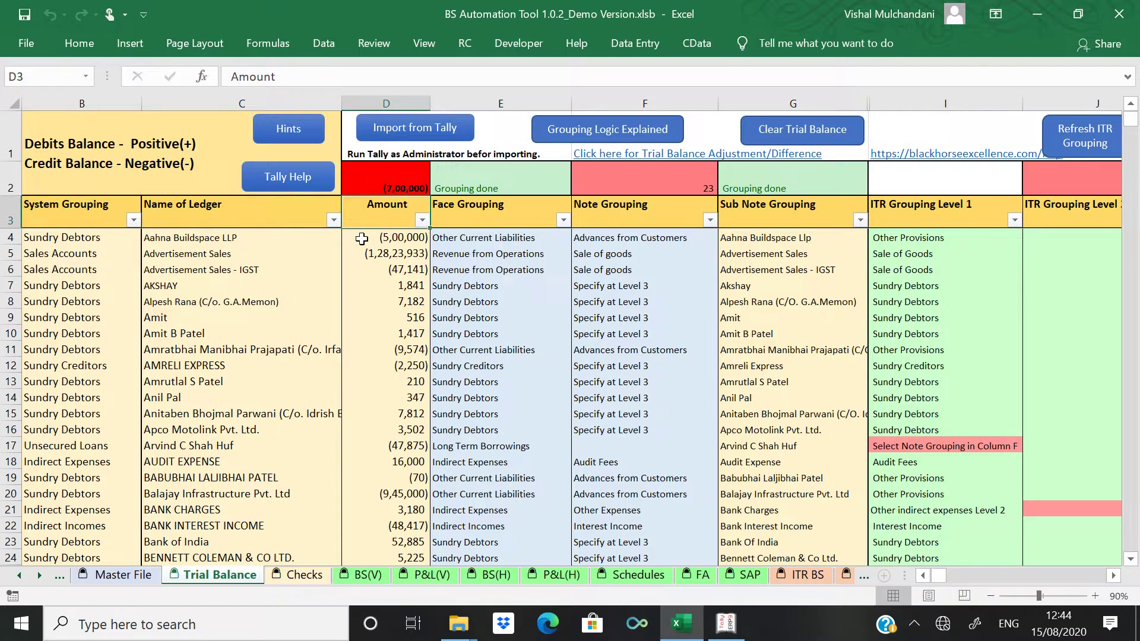
key("Left")
key("Left")
key("alt+Down")
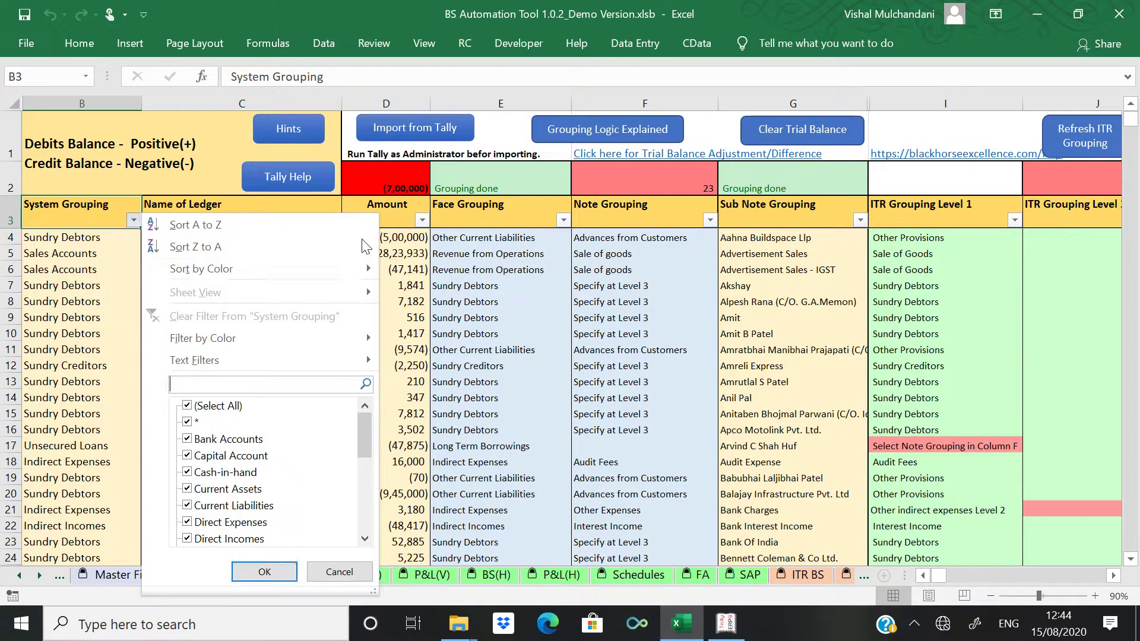
type("capita")
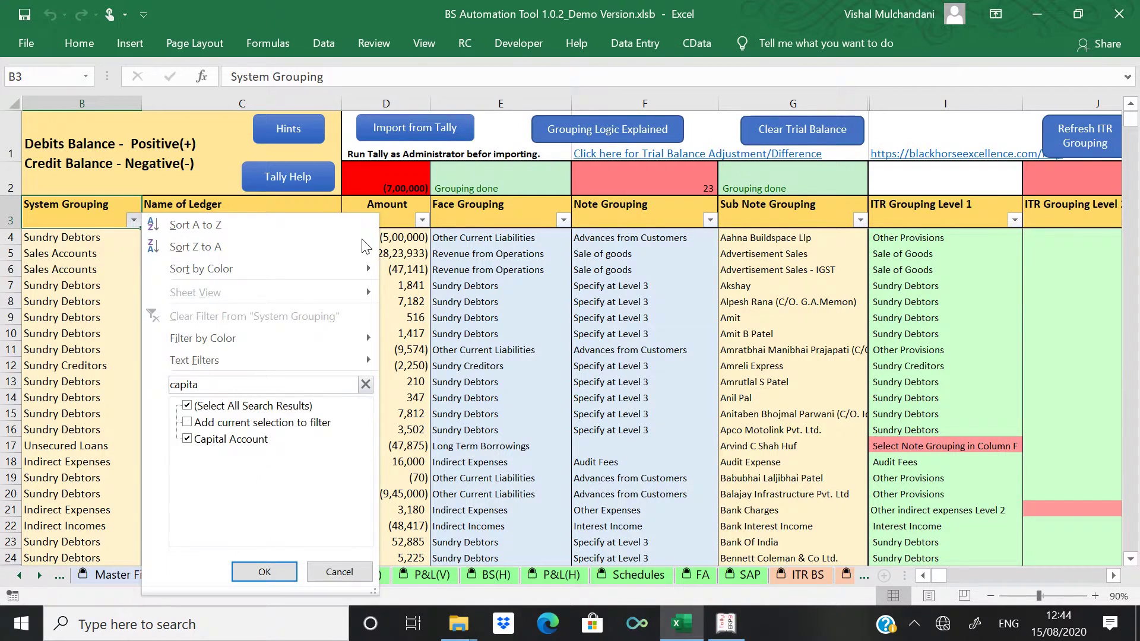
key("Return")
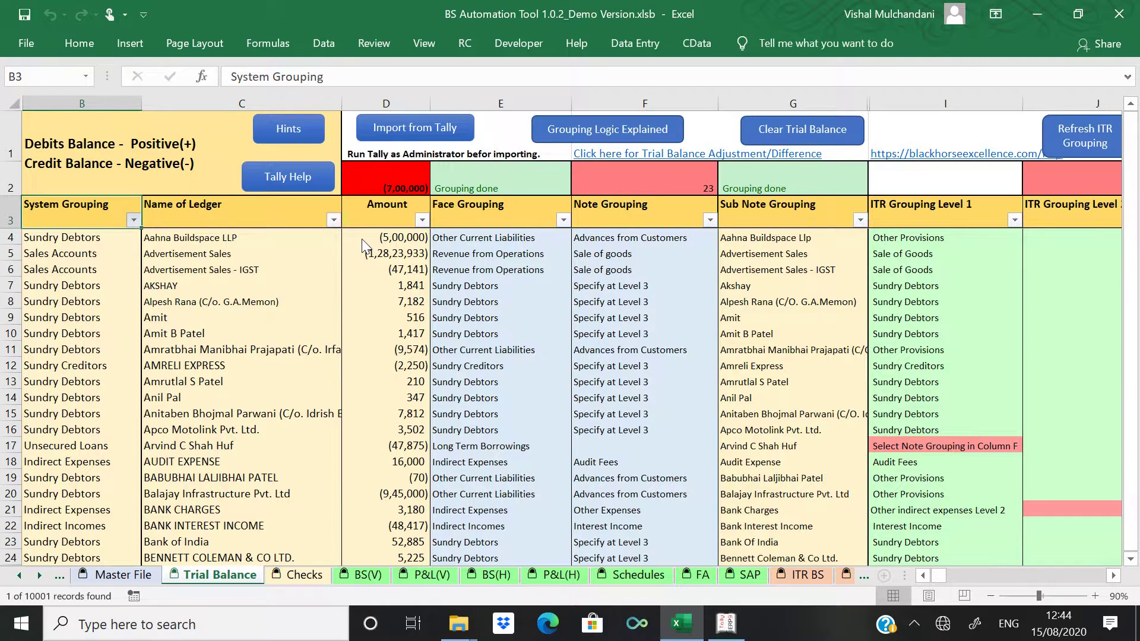
key("Down")
key("Right")
key("Right")
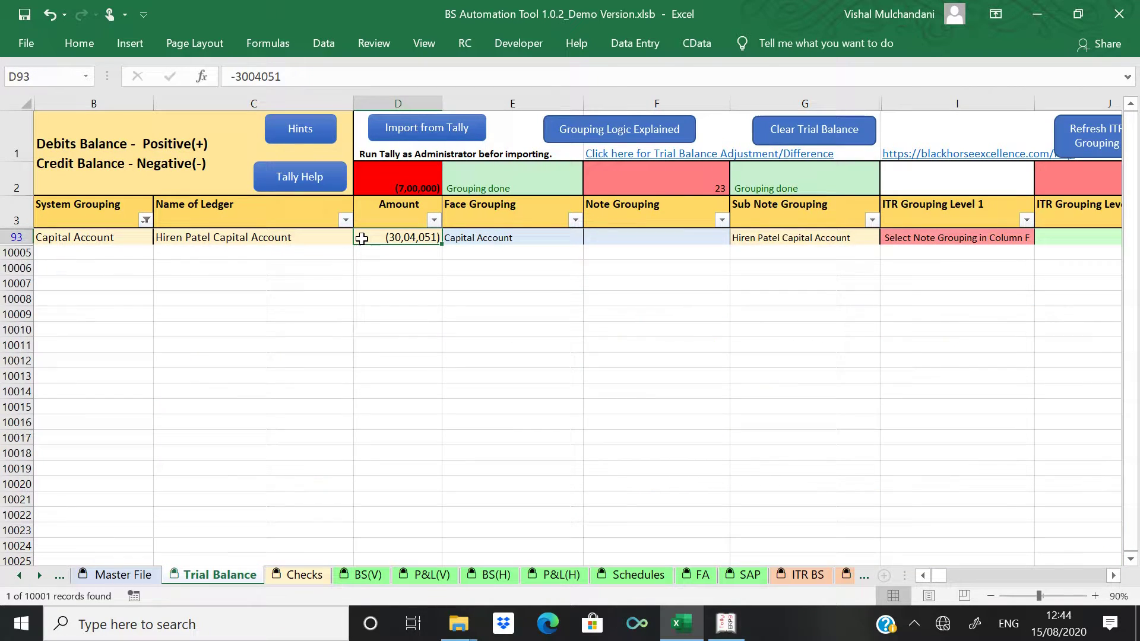
- Hide the 9,50,000 Profit & Loss A/c journal from the capital ledger's March vouchers, leaving 20,54,050.89
key("alt+Tab")
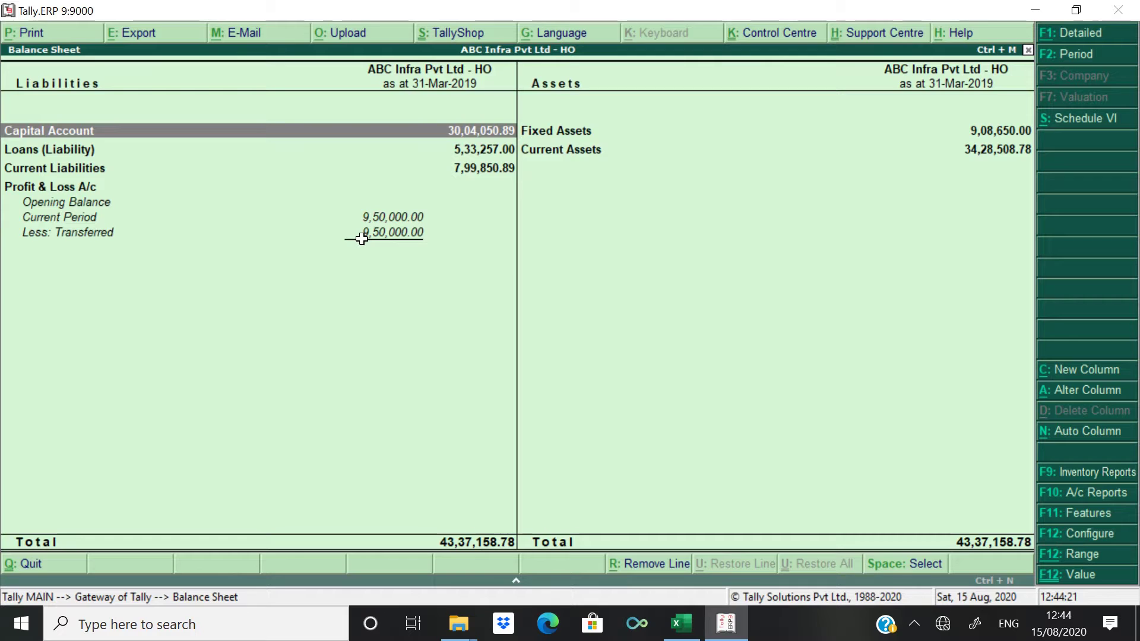
key("Return")
key("Return")
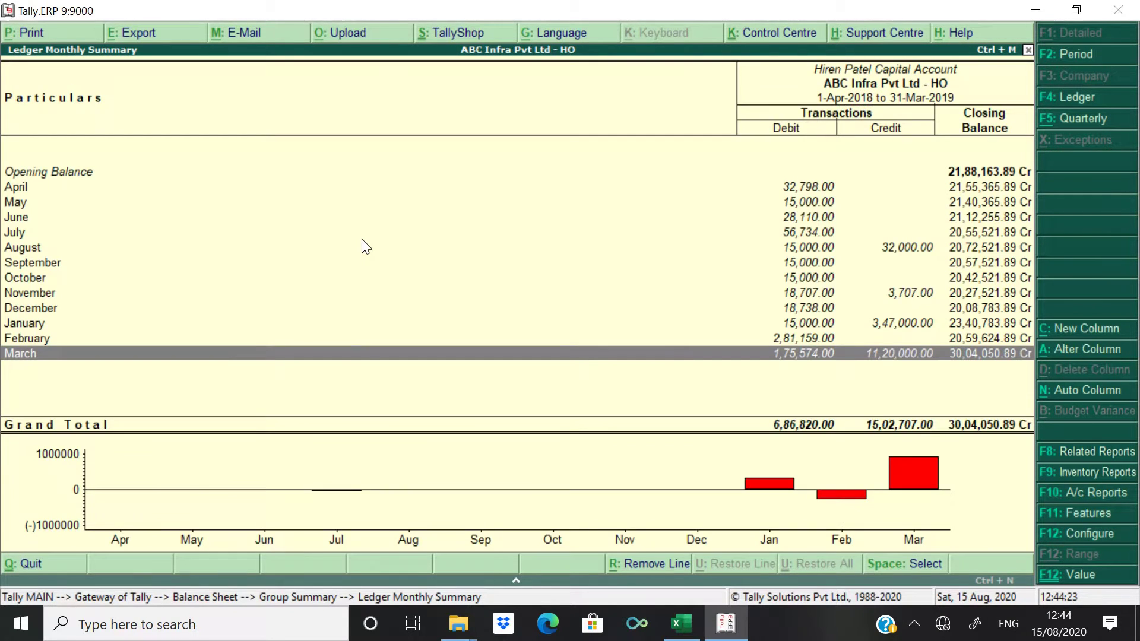
key("Return")
key("Down")
key("Down")
key("Down")
key("Down")
key("Down")
key("Down")
key("Down")
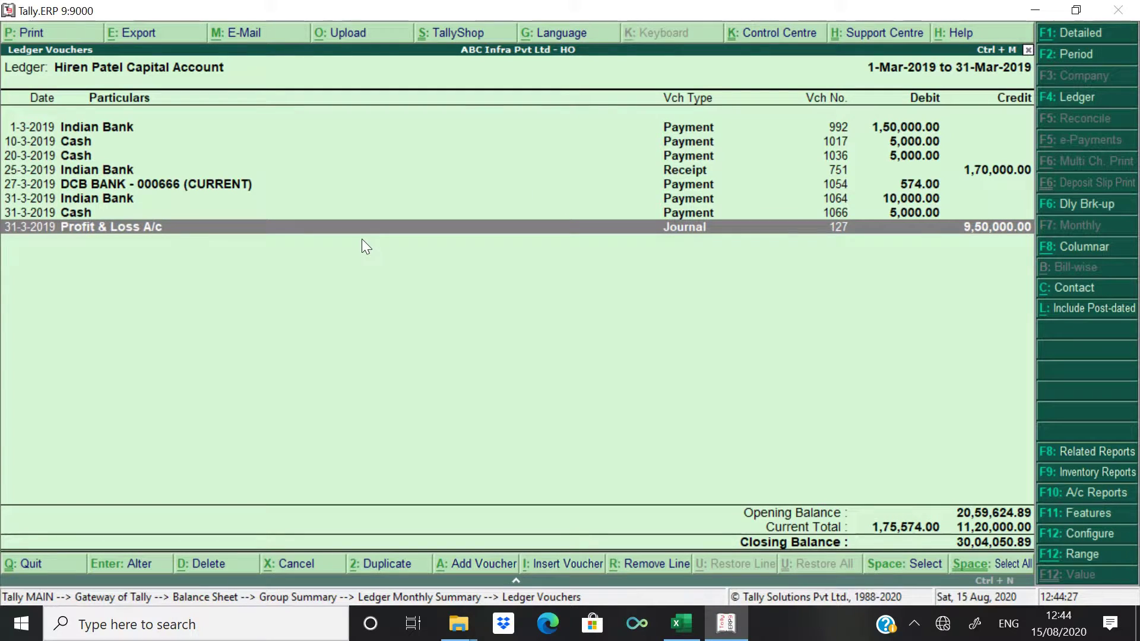
key("alt+r")
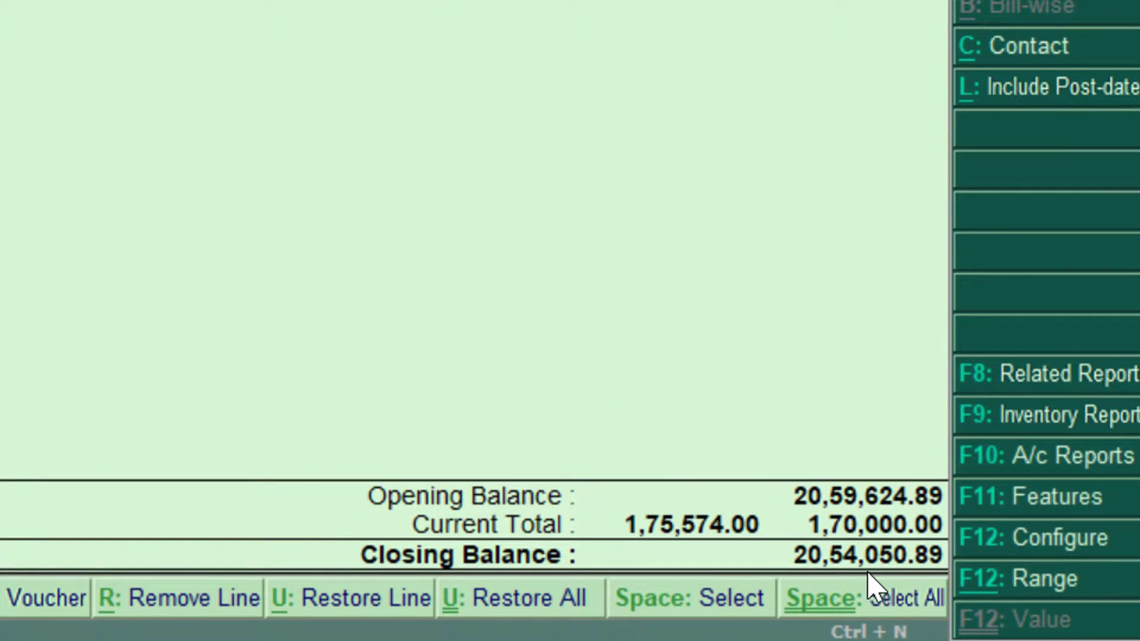
- Enter -2054051 for the capital ledger so it reads (20,54,051), reducing the difference to 2,50,000
key("alt+Tab")
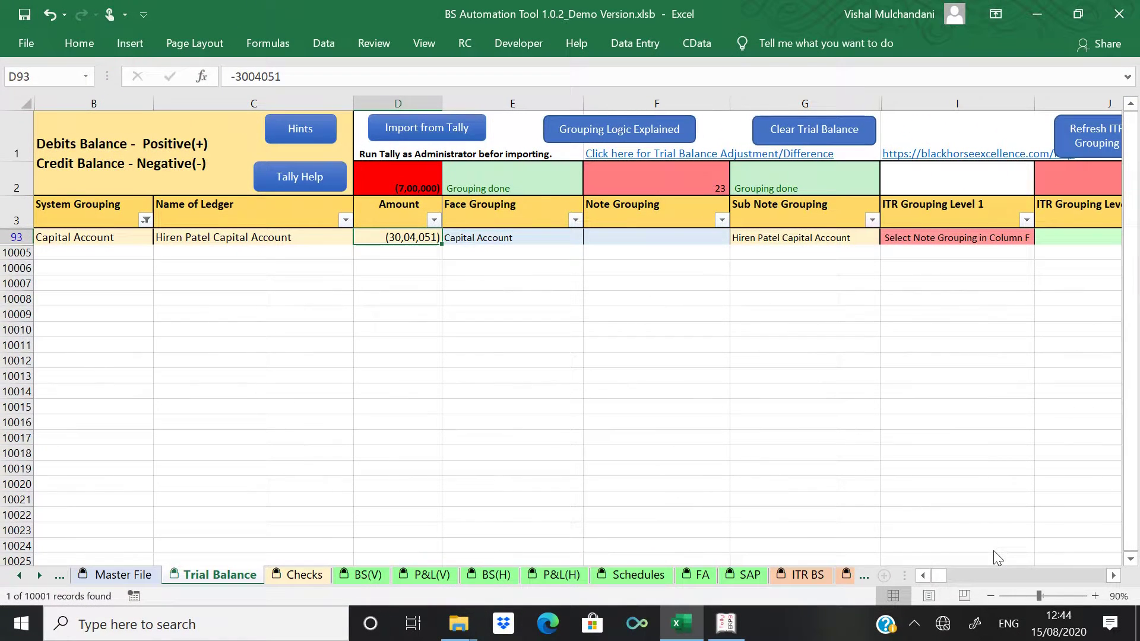
type("-20")
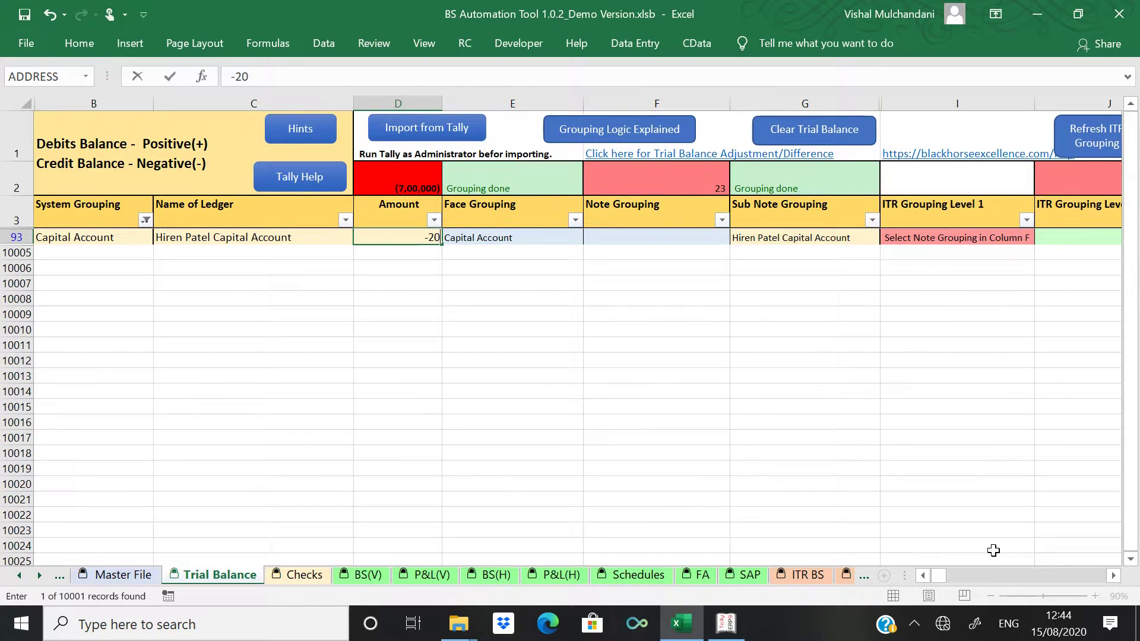
type("54")
key("alt+Tab")
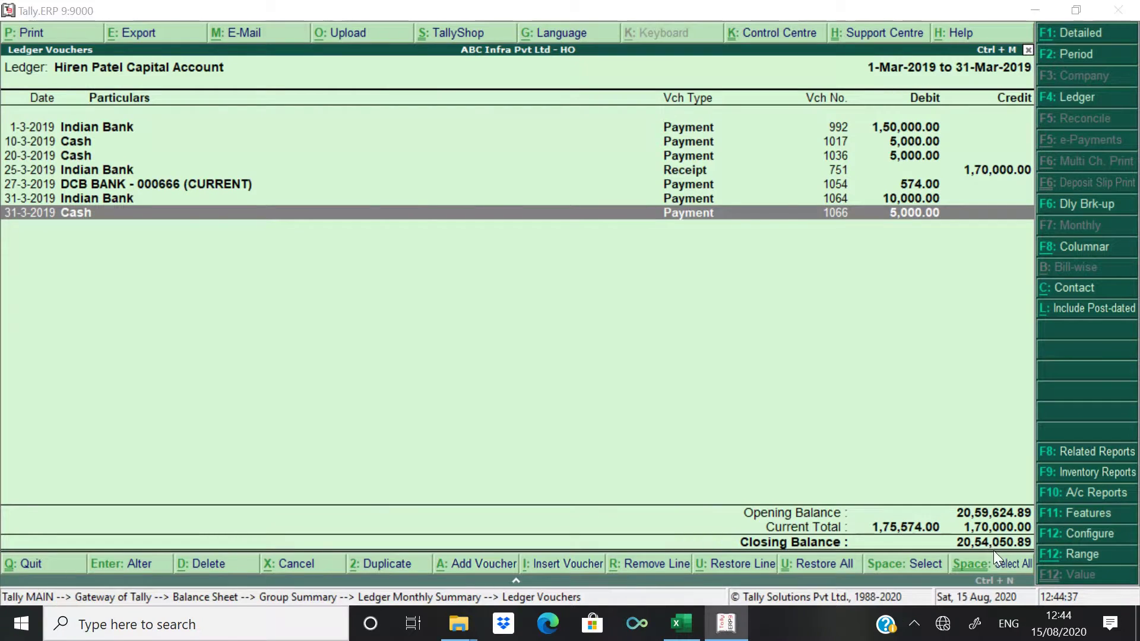
key("alt+Tab")
type("051")
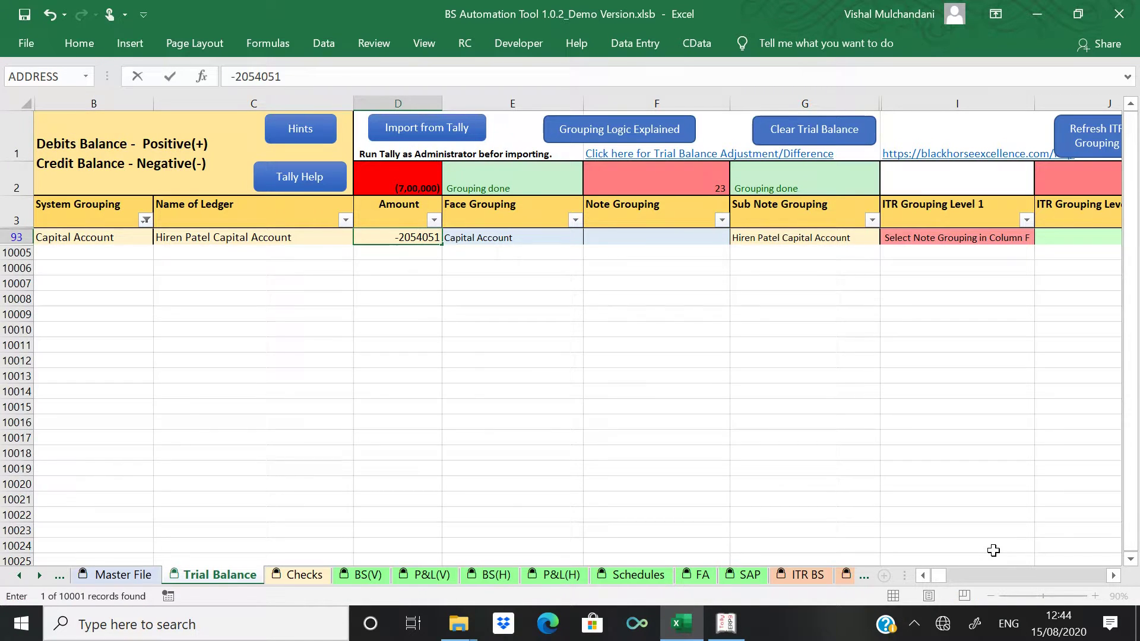
key("Return")
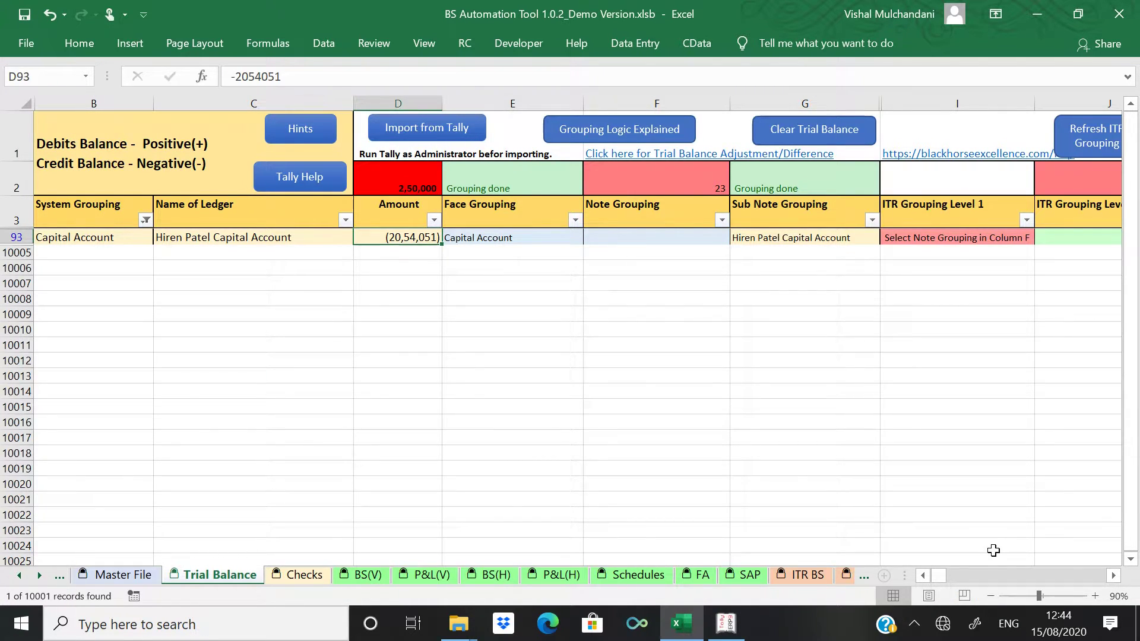
key("Left")
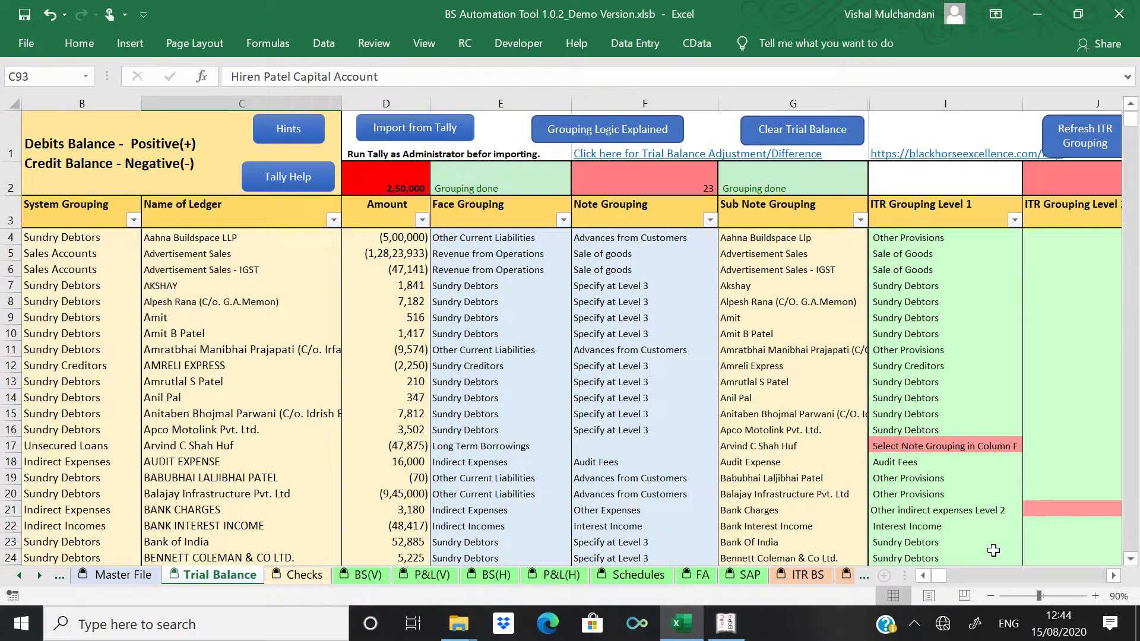
key("Left")
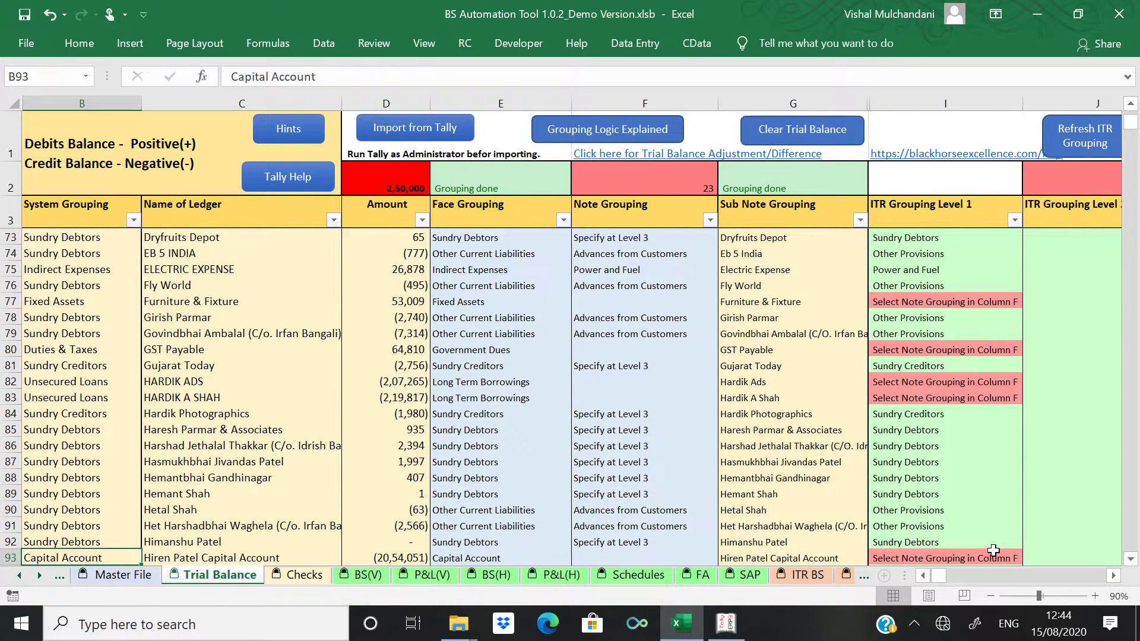
key("ctrl+Down")
key("Down")
- View Tally's Profit & Loss A/c with Opening Stock 9,80,000, Closing Stock 12,30,000 and Nett Profit 9,50,000
key("alt+Tab")
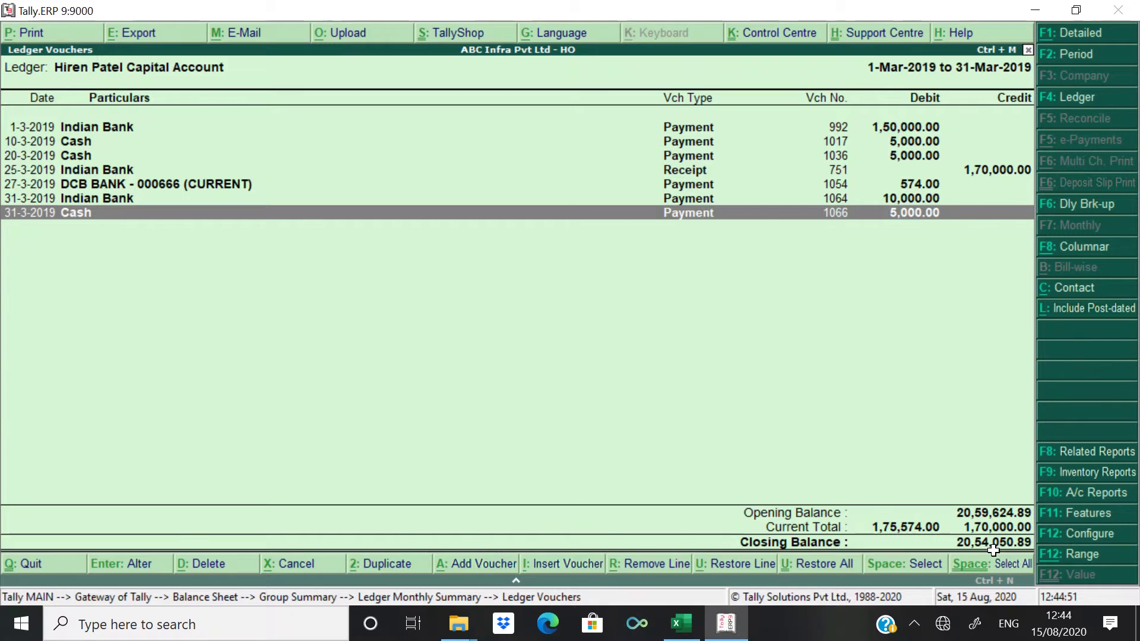
key("Escape")
key("Escape")
key("Escape")
key("Down")
key("Down")
key("Down")
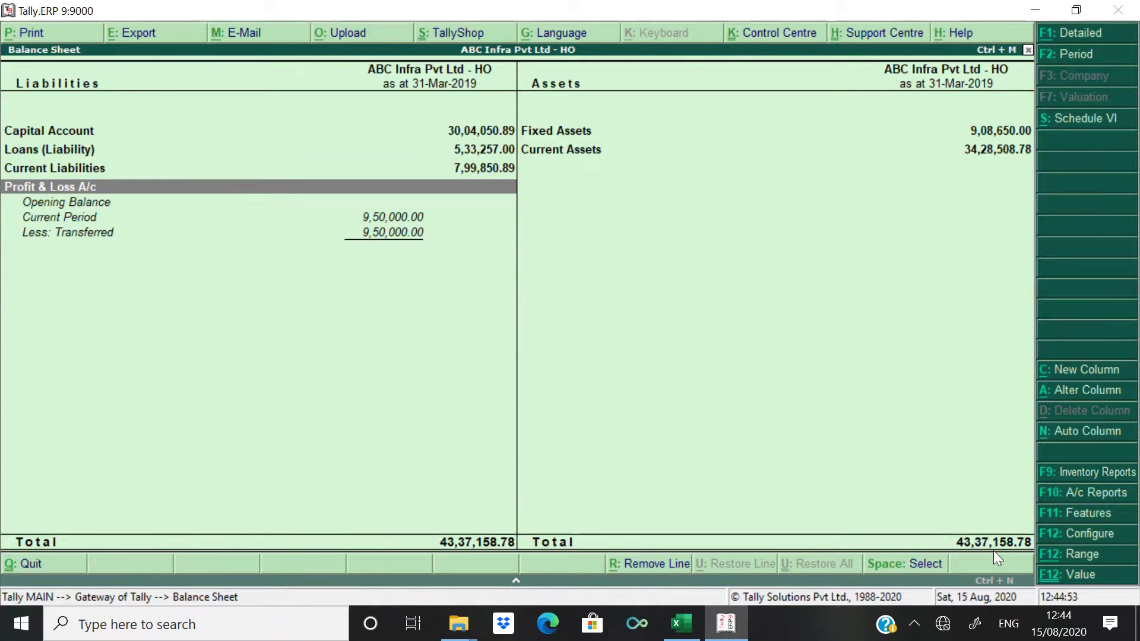
key("Return")
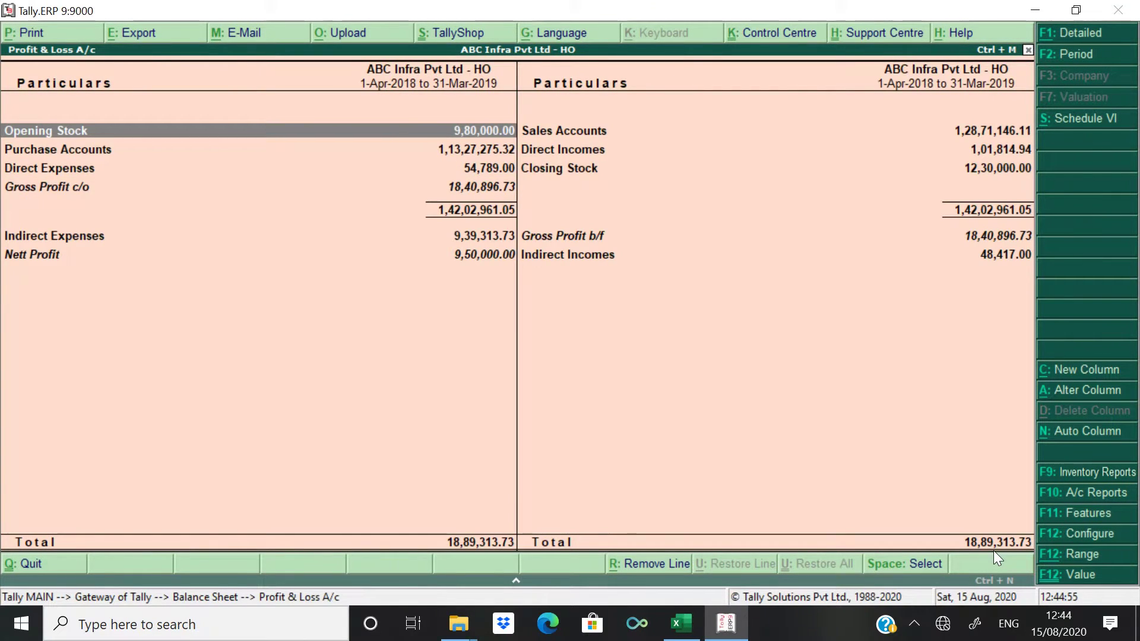
key("alt+Tab")
key("alt+Tab")
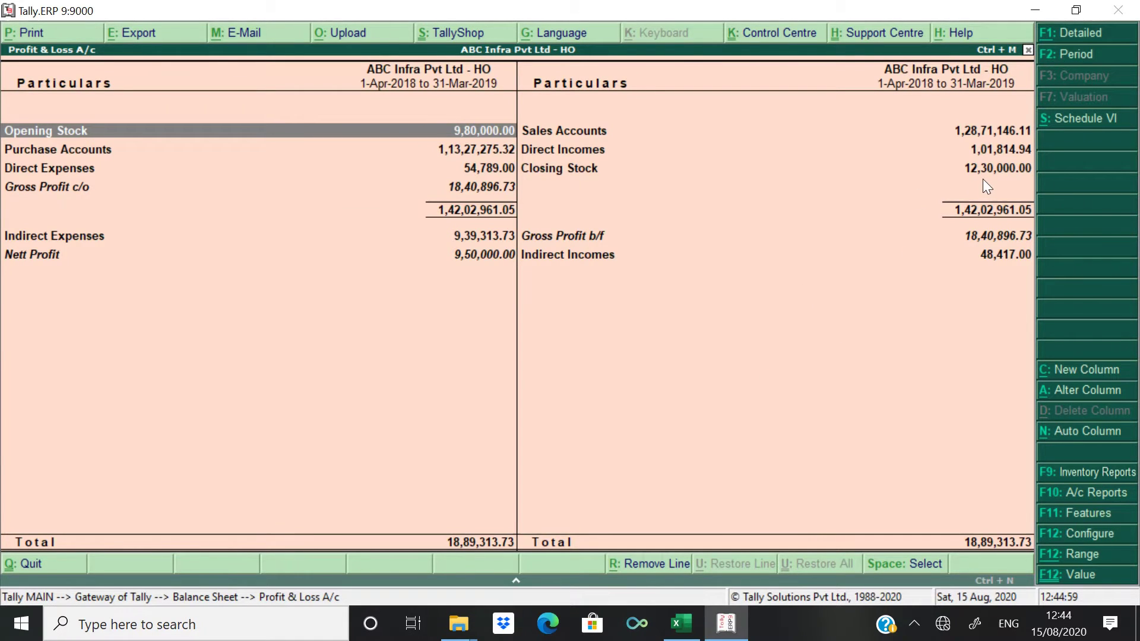
key("alt+Tab")
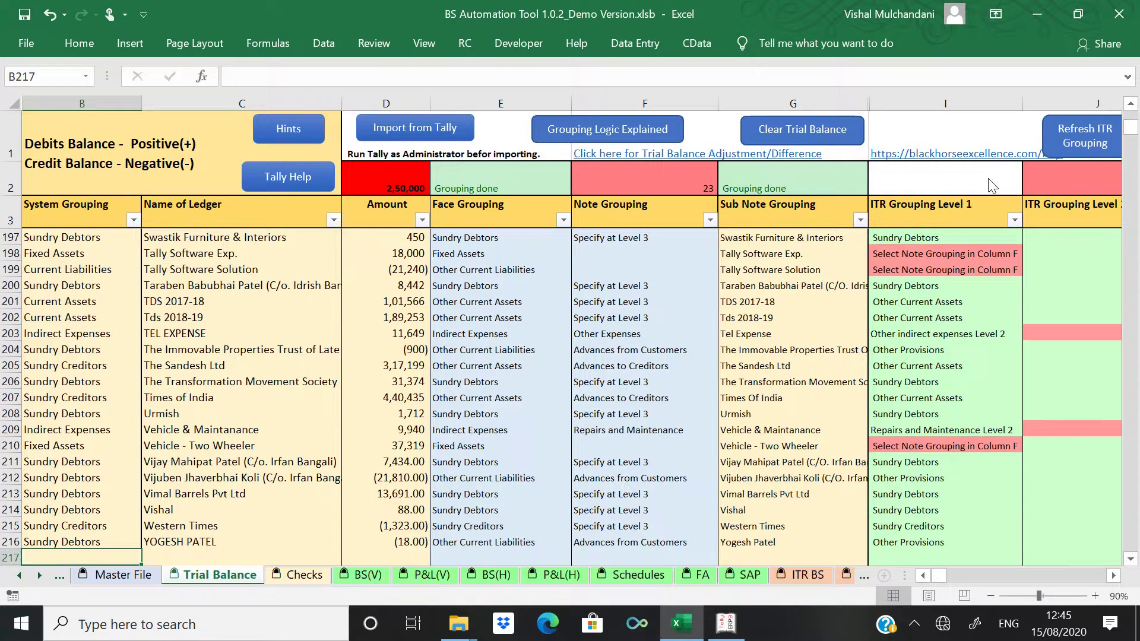
- Filter System Grouping by 'stock' to Stock-in-hand, showing the Inventory ledger at 12,30,000
key("Up")
left_click(96, 206)
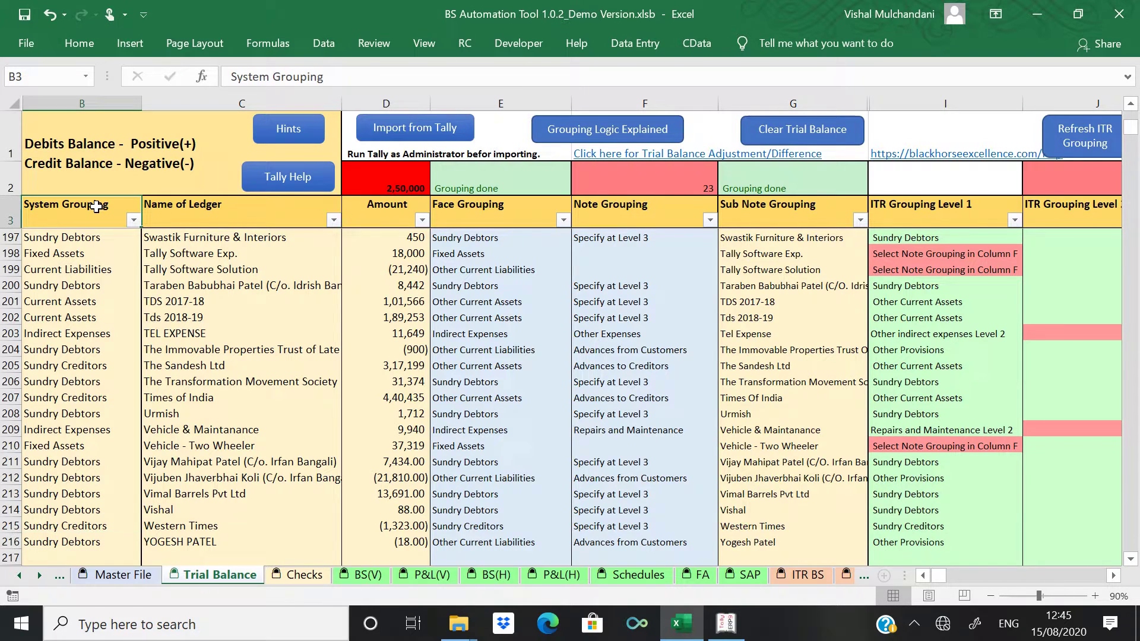
key("alt+Down")
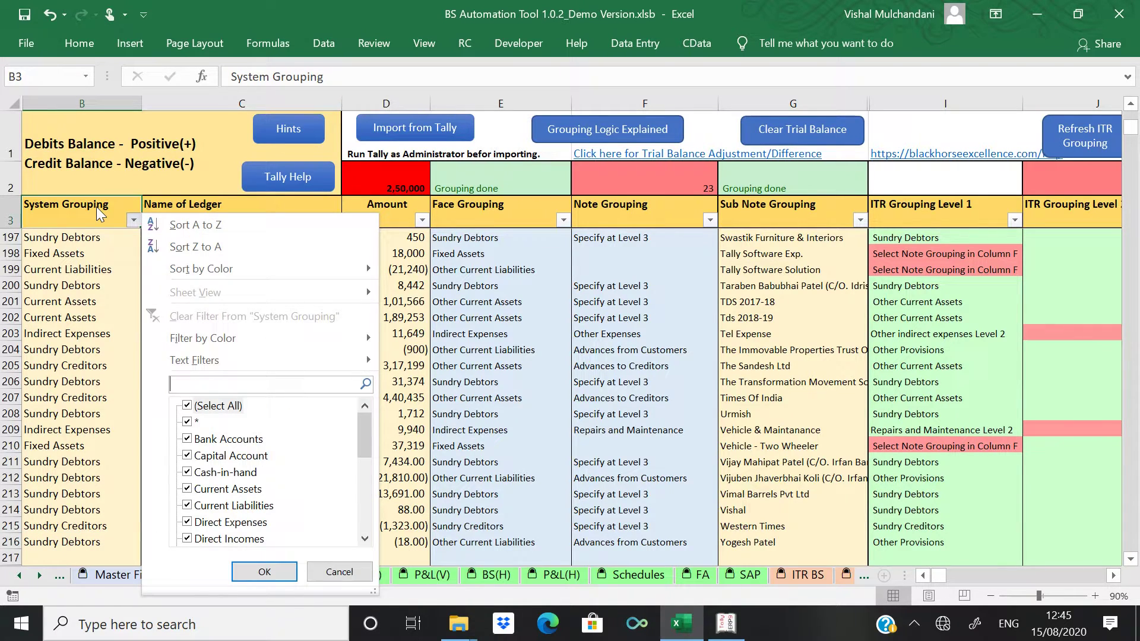
type("stock")
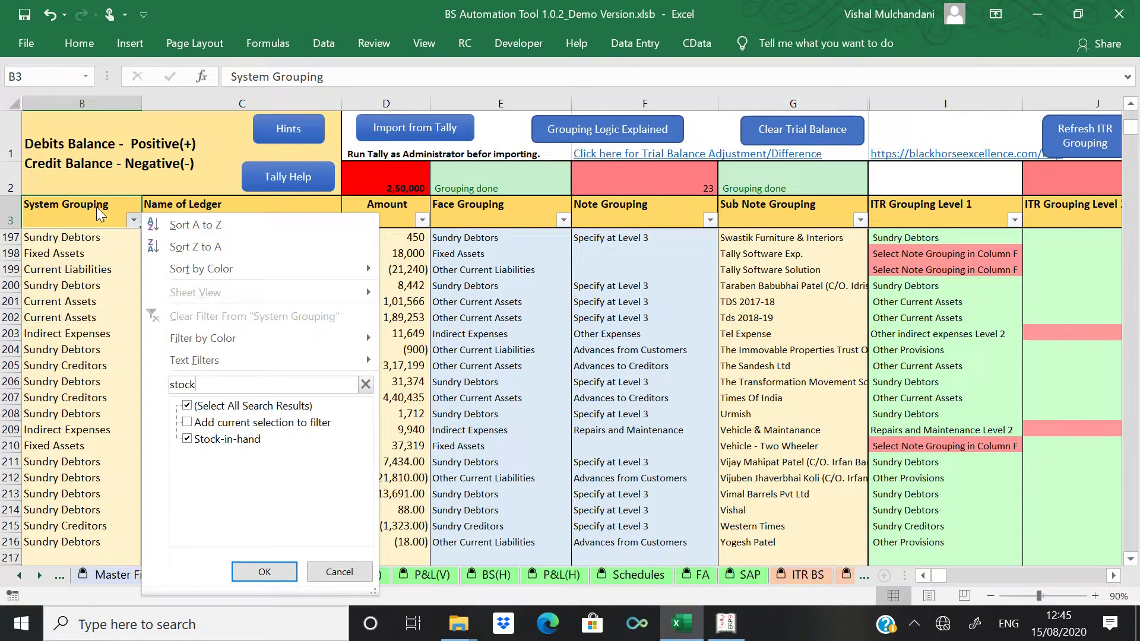
key("Down")
key("Down")
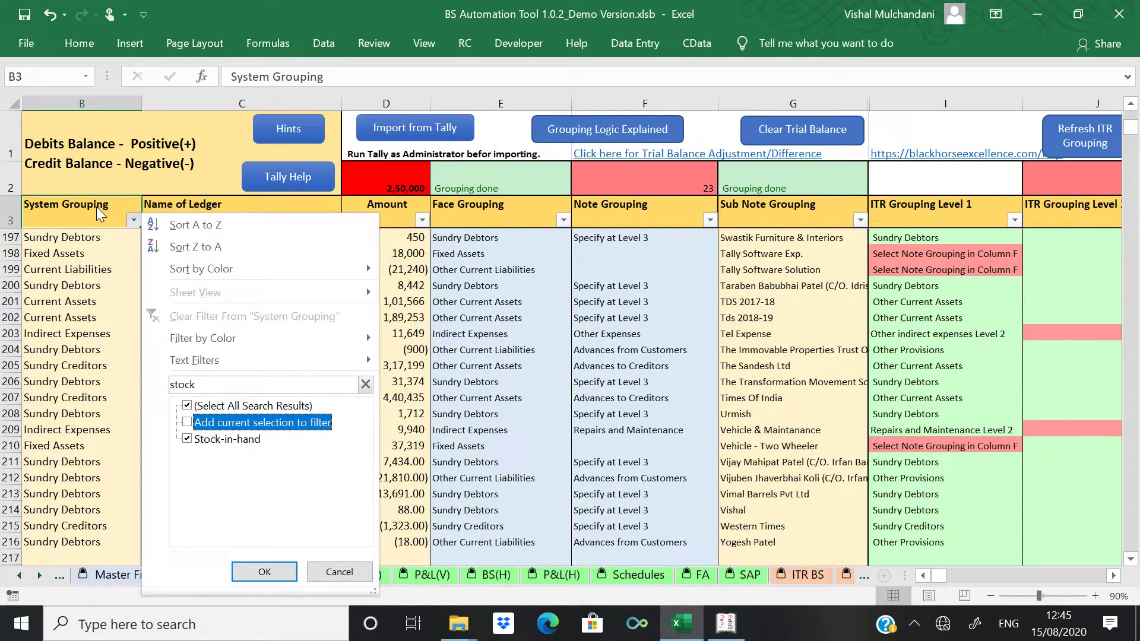
key("Down")
key("Return")
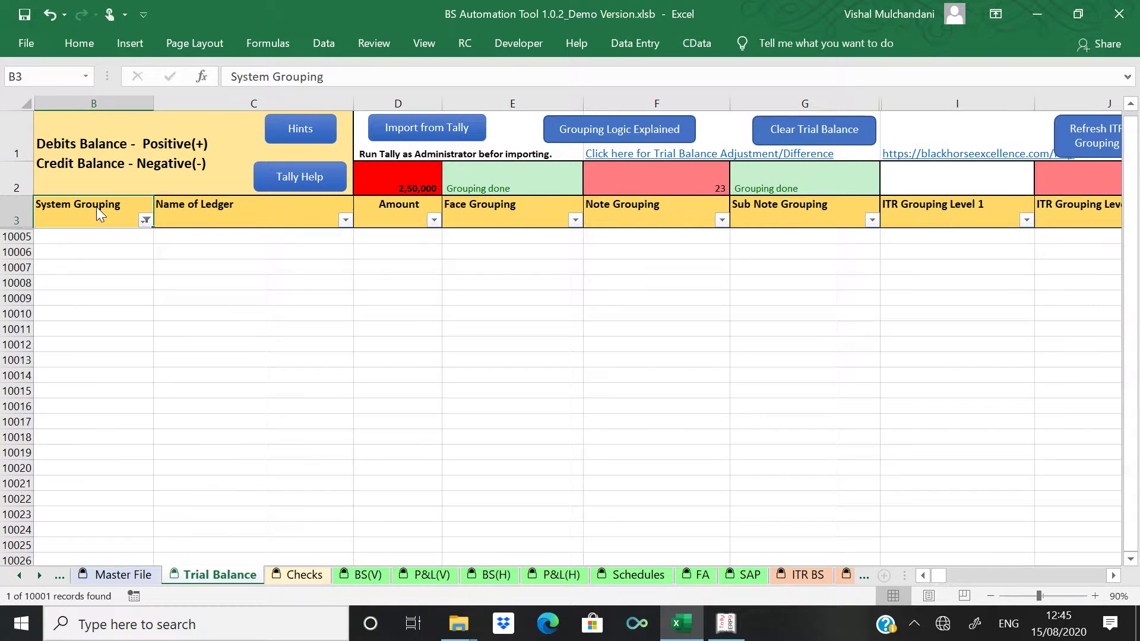
key("Right")
key("Right")
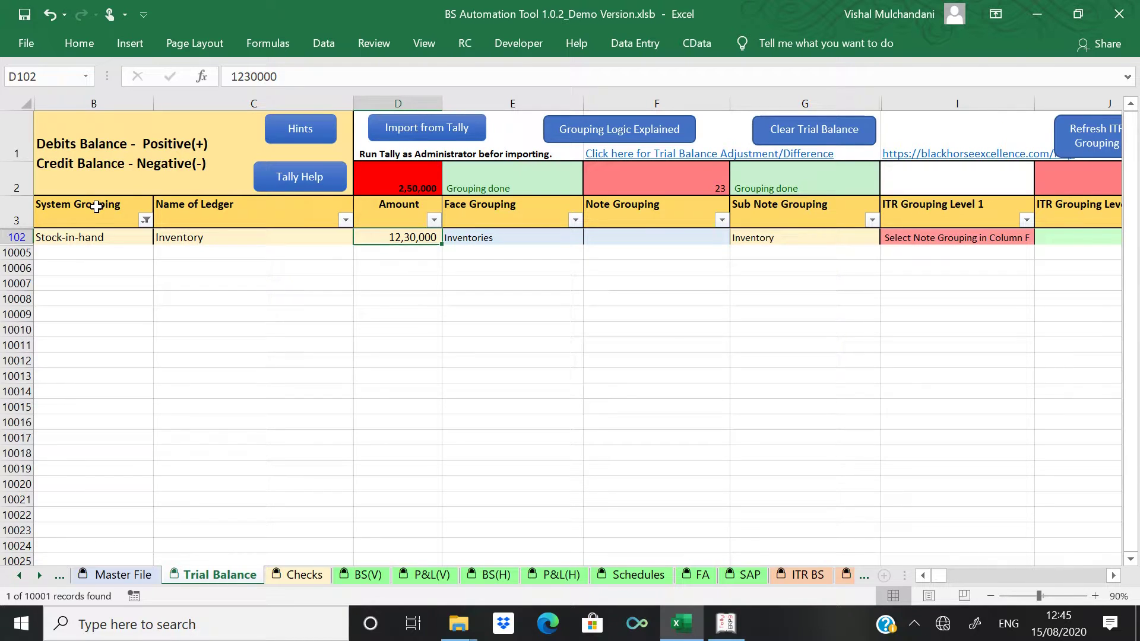
key("alt+Tab")
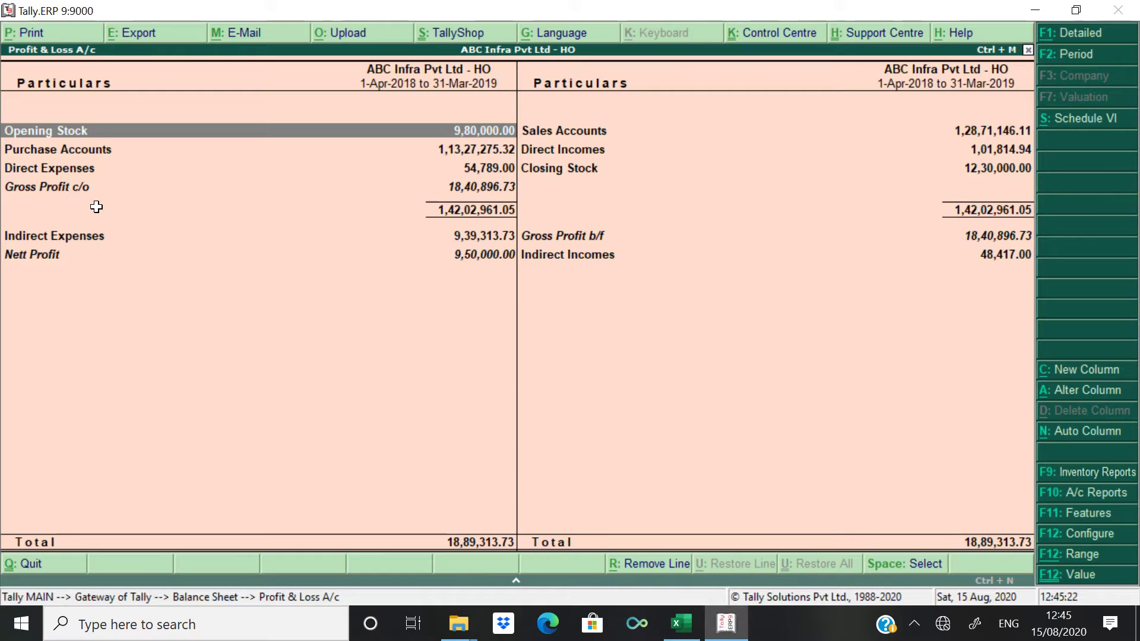
key("Right")
key("Down")
key("Down")
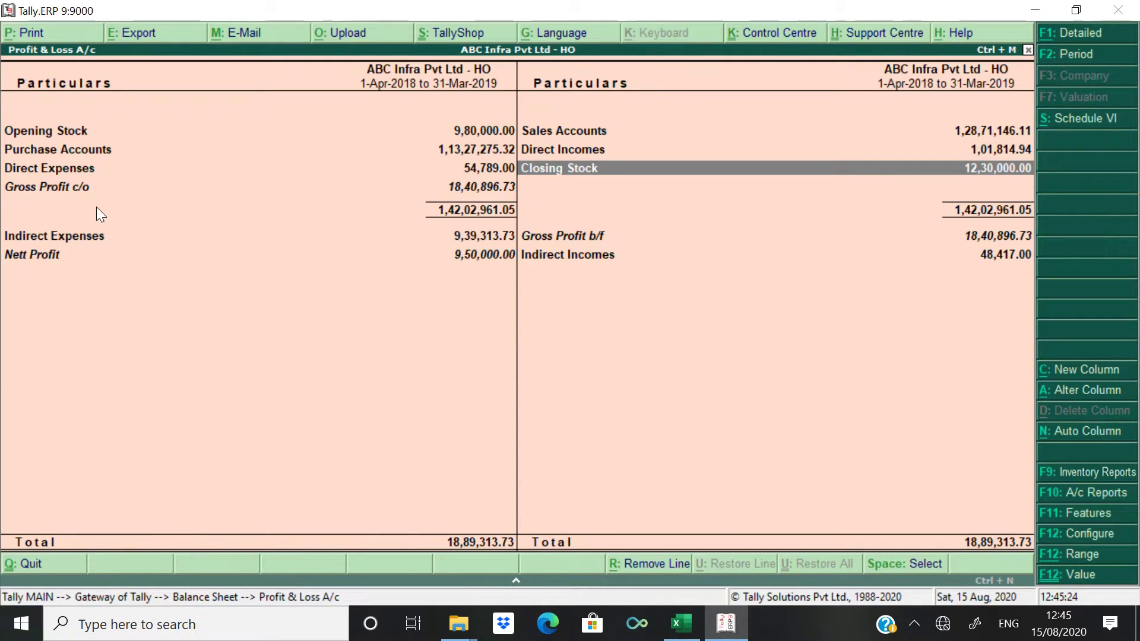
key("ctrl+n")
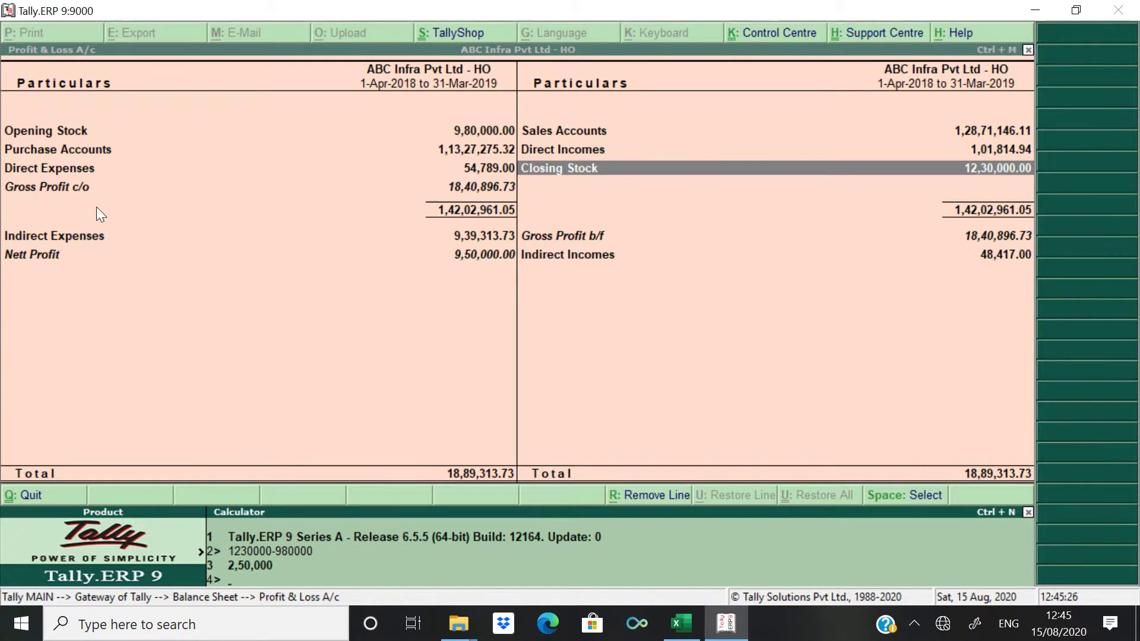
type("1230000-98")
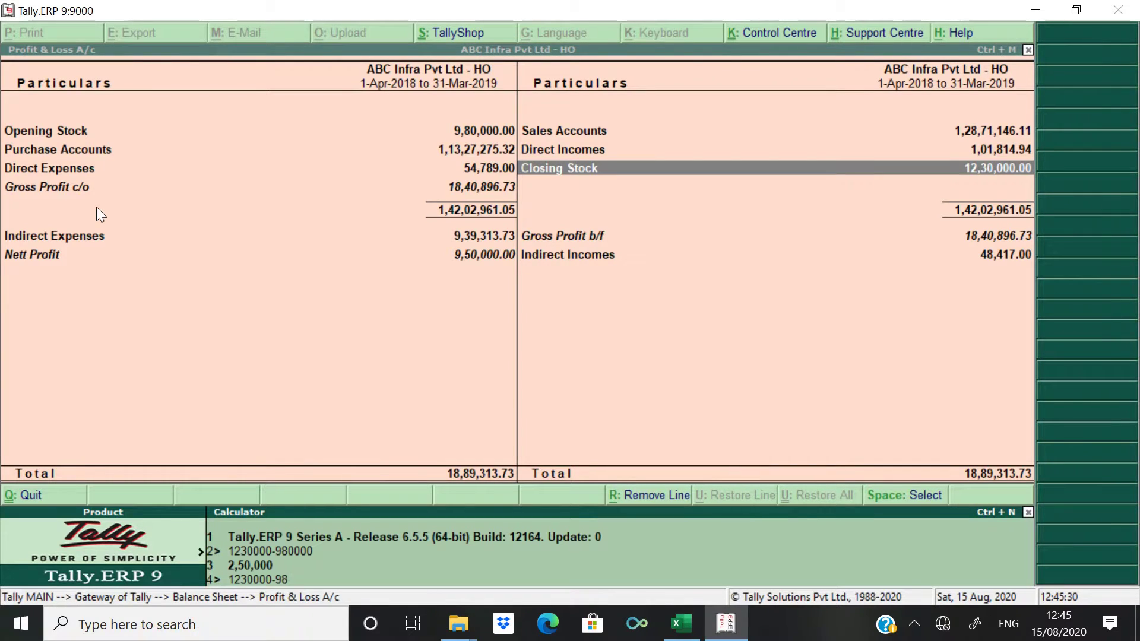
type("0000")
key("Return")
key("alt+Tab")
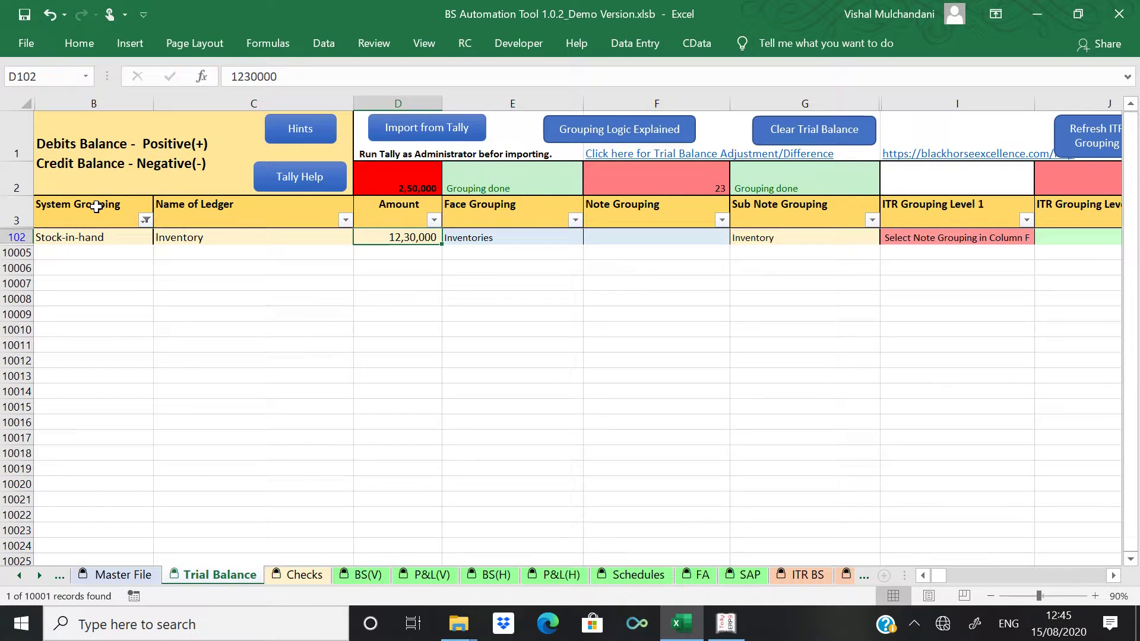
- Clear the filter and add row 217 with amount -250000, label 'Asjustment' and ledger 'Change stock'
key("alt+a+c")
key("ctrl+Down")
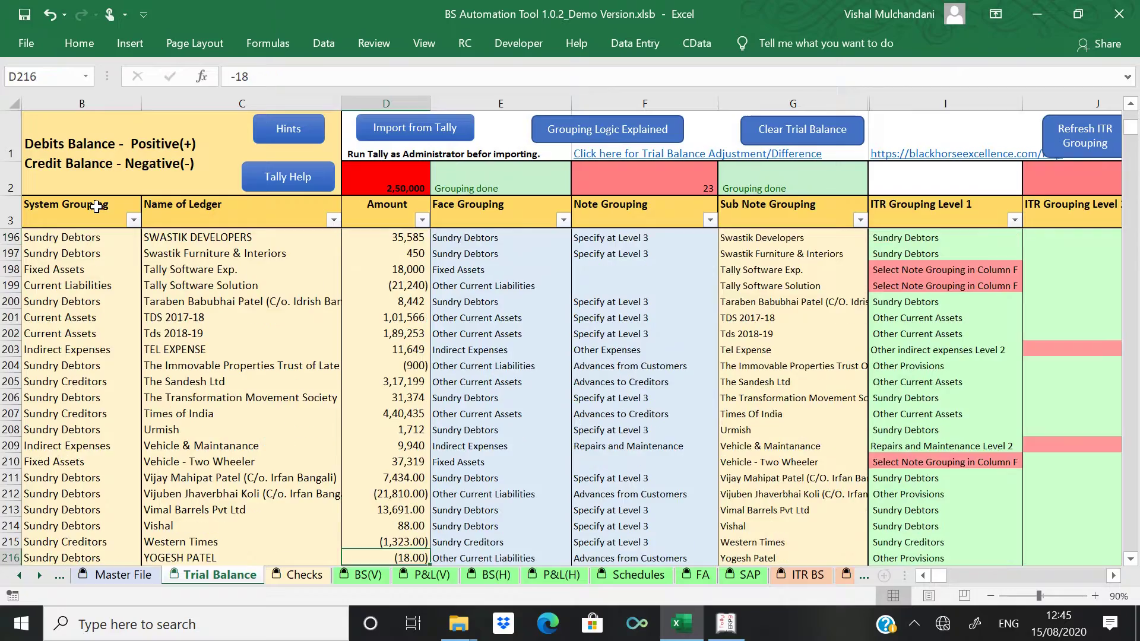
key("Down")
type("-25")
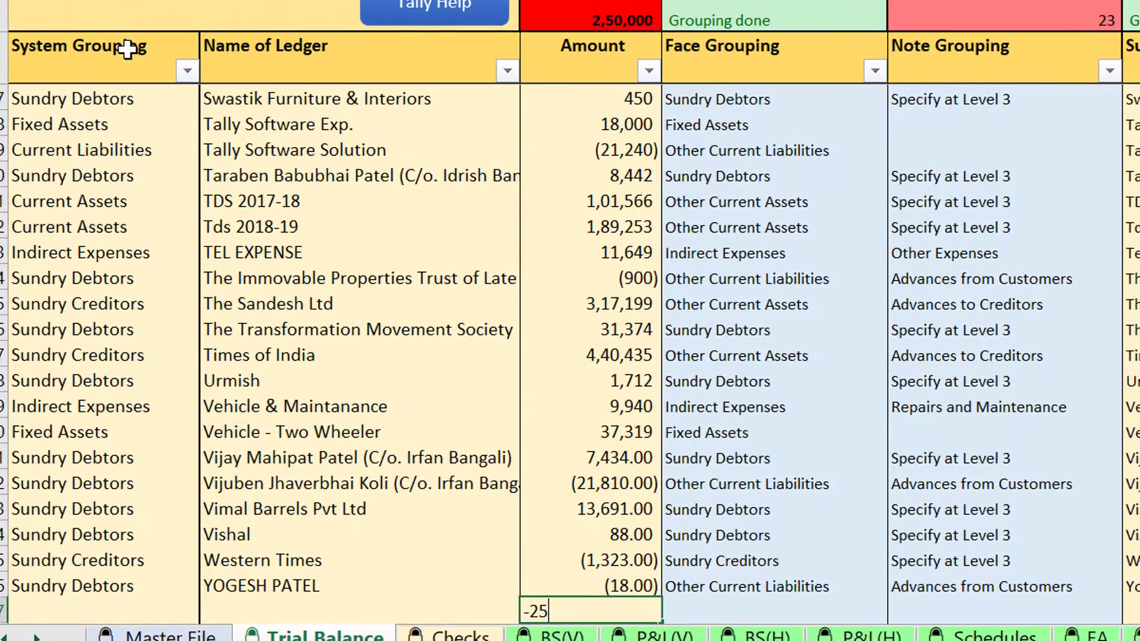
type("0000")
key("ctrl+Left")
type("Asj")
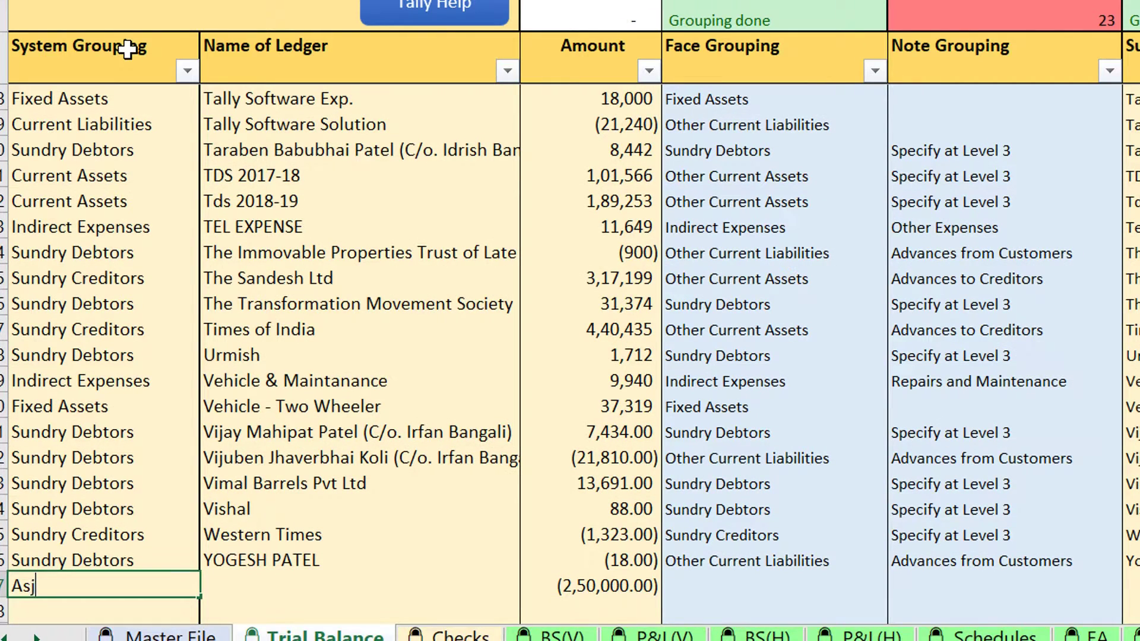
type("ust,ent")
key("BackSpace")
key("BackSpace")
key("BackSpace")
key("BackSpace")
type("ment")
key("Tab")
type("Chan")
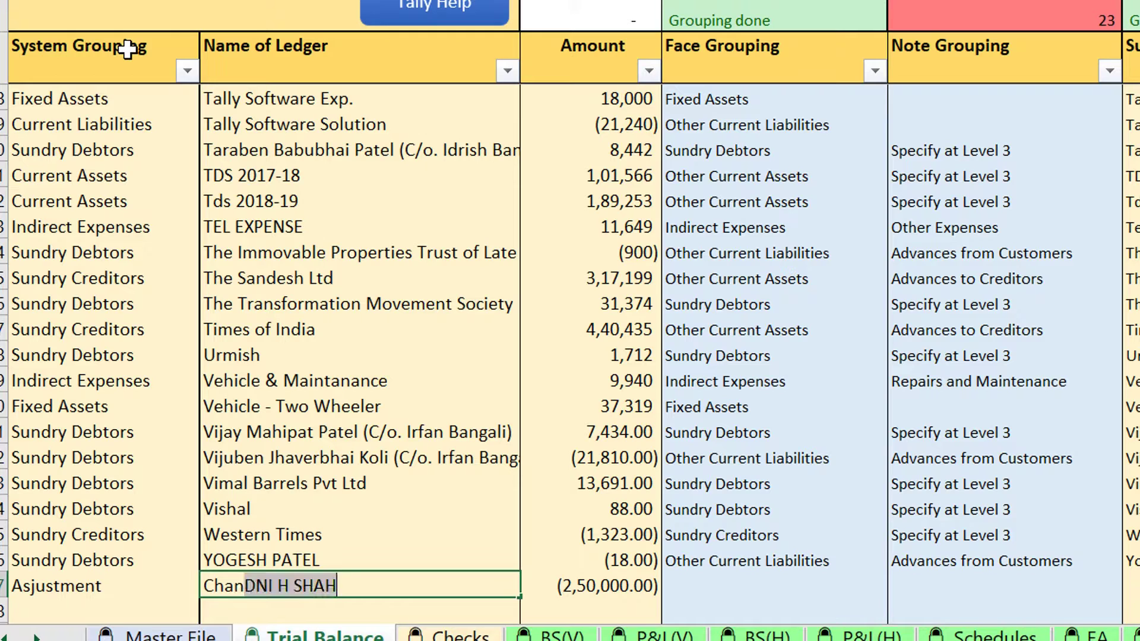
type("ge stock")
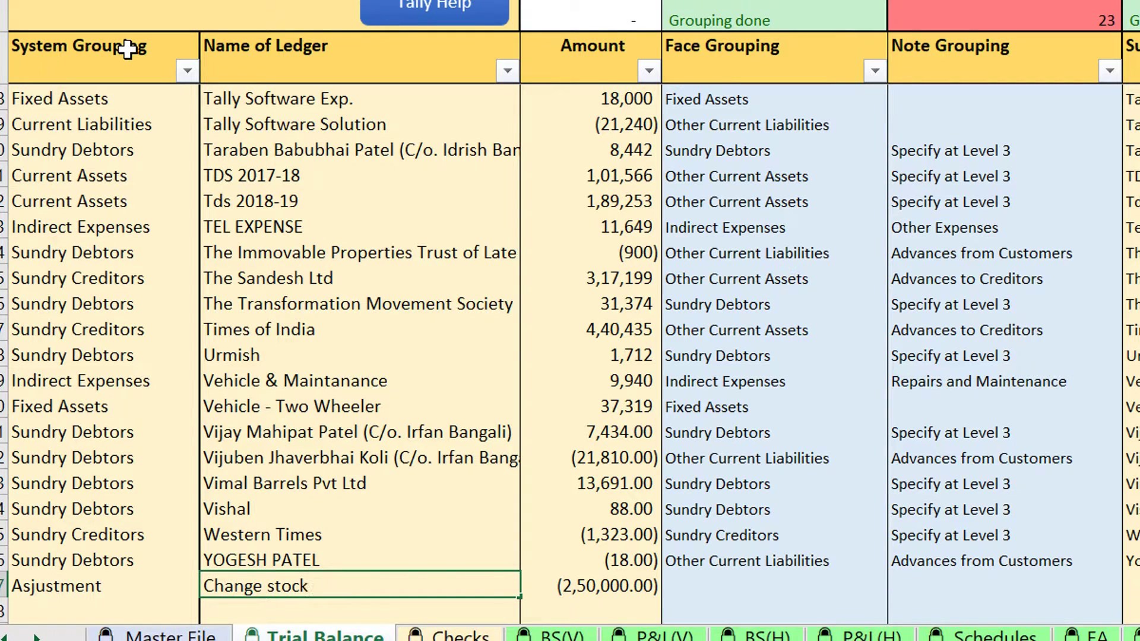
key("Tab")
- Set the row's Face Grouping to Change in Stock and Note Grouping to Finished goods
key("Up")
key("Right")
key("Down")
key("alt+Down")
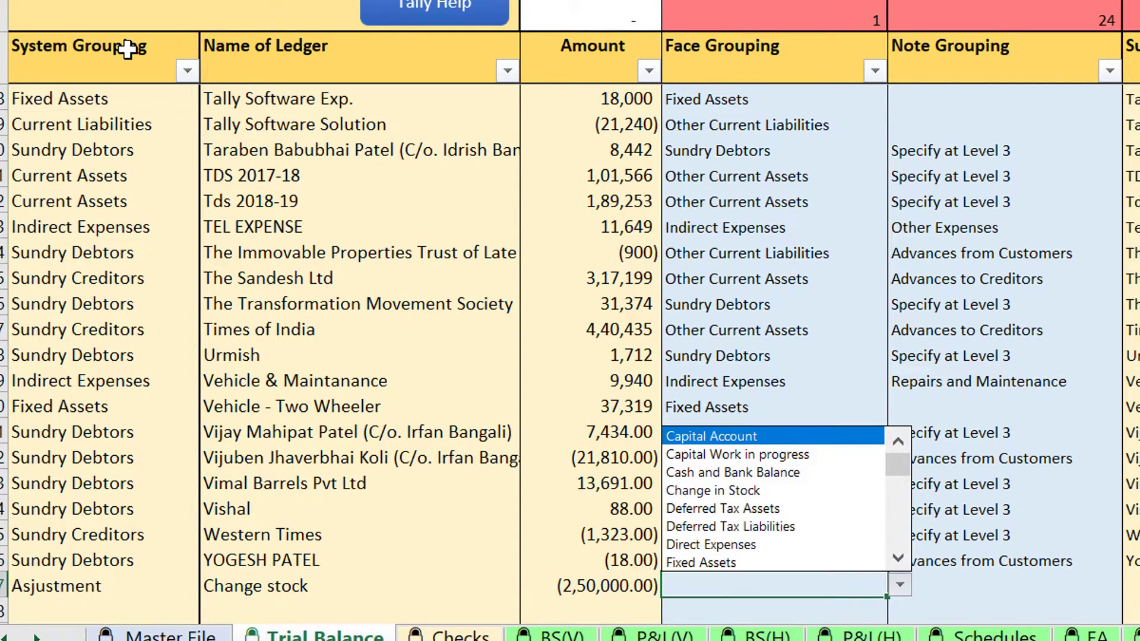
key("Down")
key("Down")
key("Down")
key("Return")
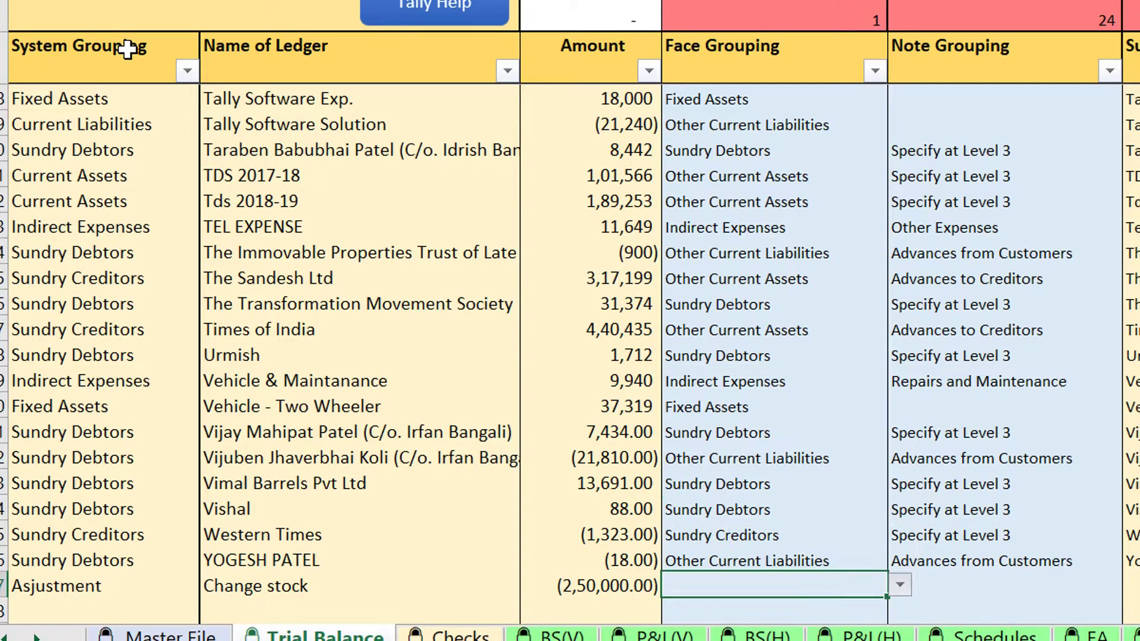
key("Tab")
key("alt+Down")
key("Down")
key("Down")
key("Down")
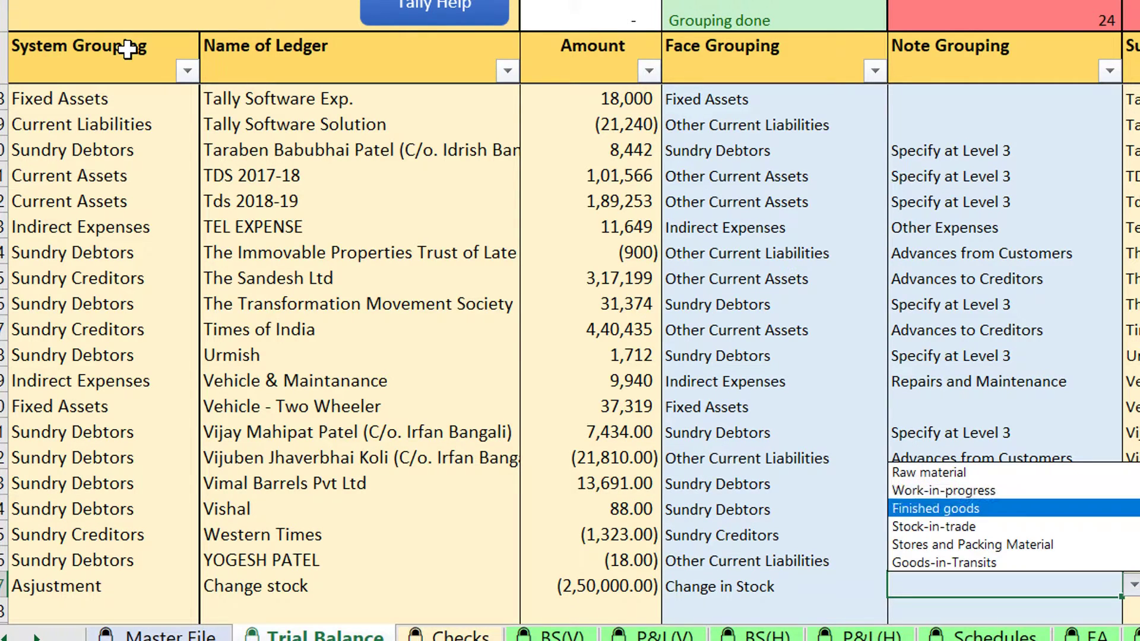
key("Up")
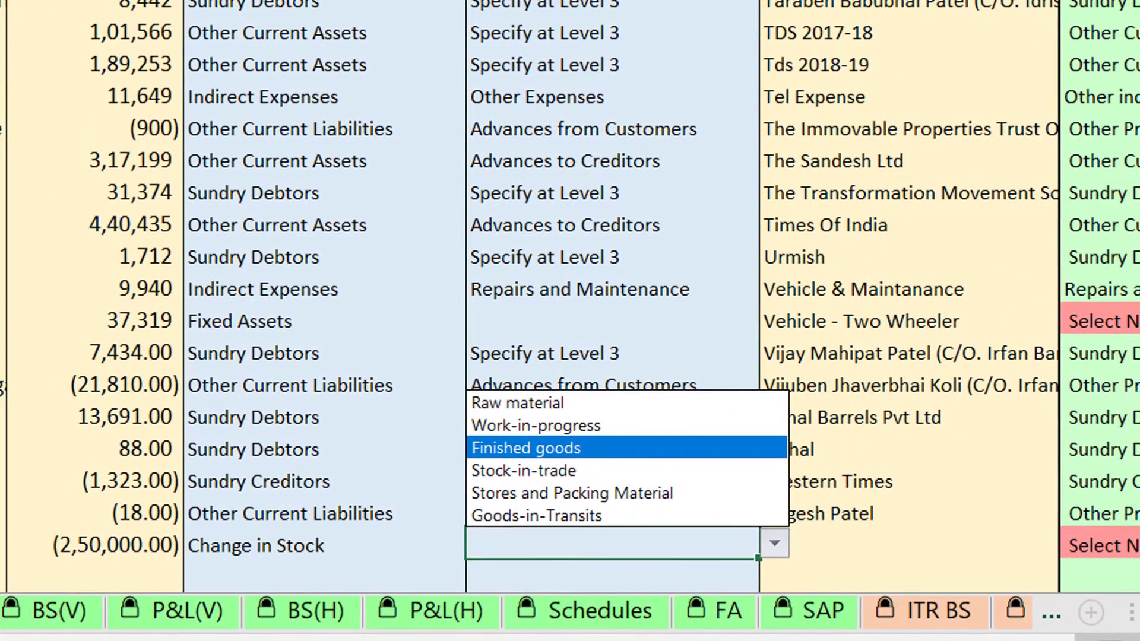
key("Return")
- Link the Sub Note Grouping to the ledger name with the formula =C217
key("Tab")
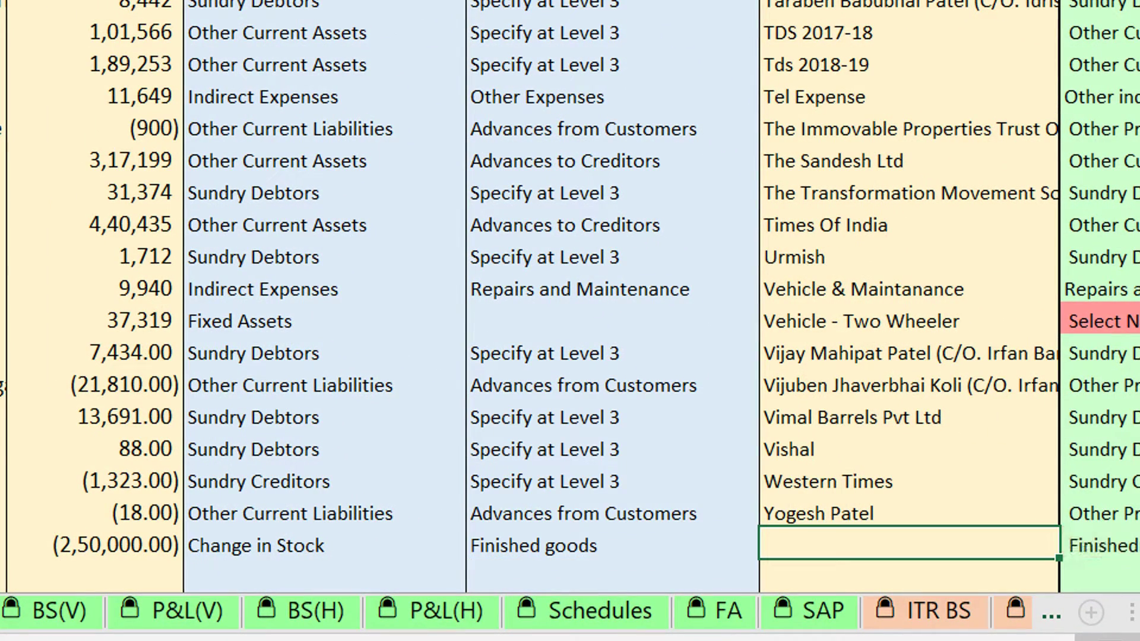
type("=")
key("Left")
key("Left")
key("Left")
key("Left")
key("Left")
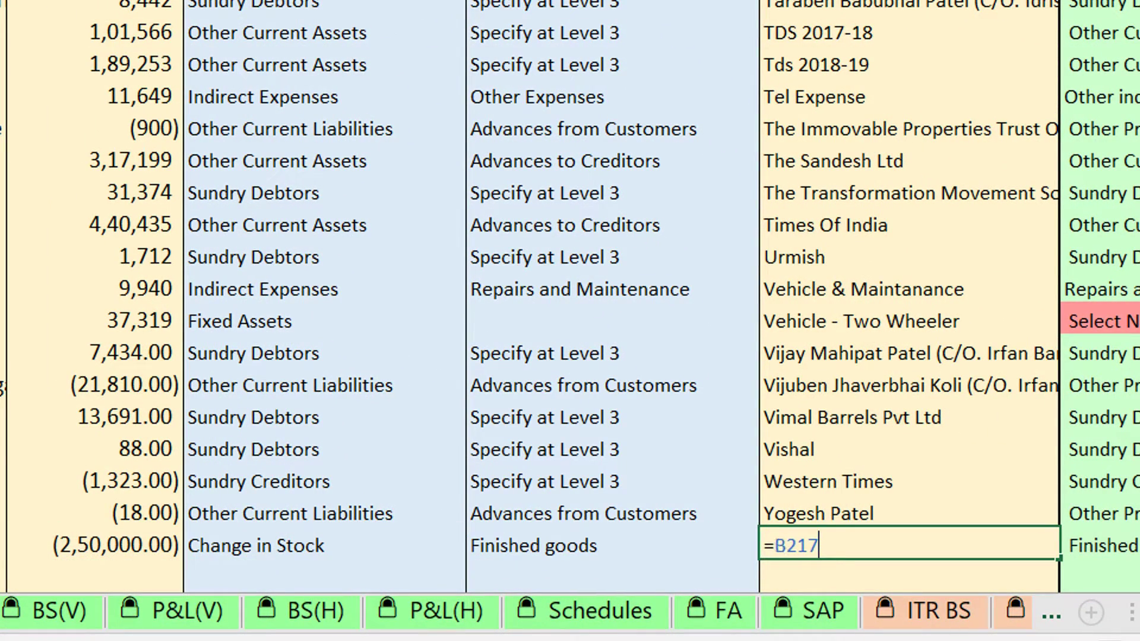
key("Right")
key("Return")
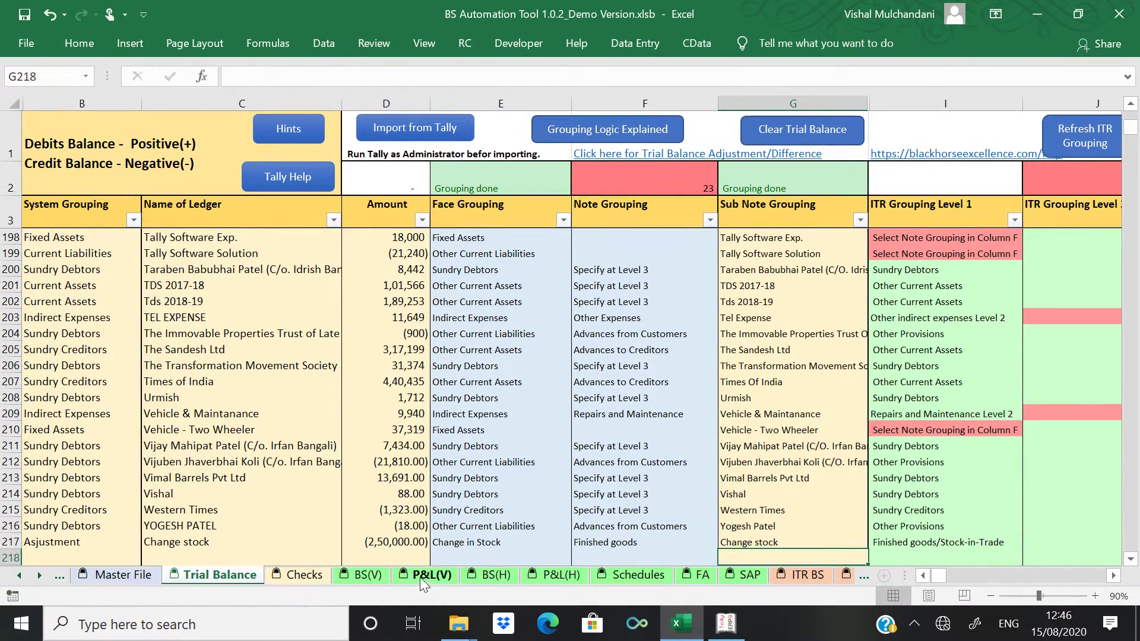
- Compare the P&L(V) sheet's gross profit 18,40,897 and net profit 9,50,000 with Tally's Profit & Loss A/c
left_click(423, 576)
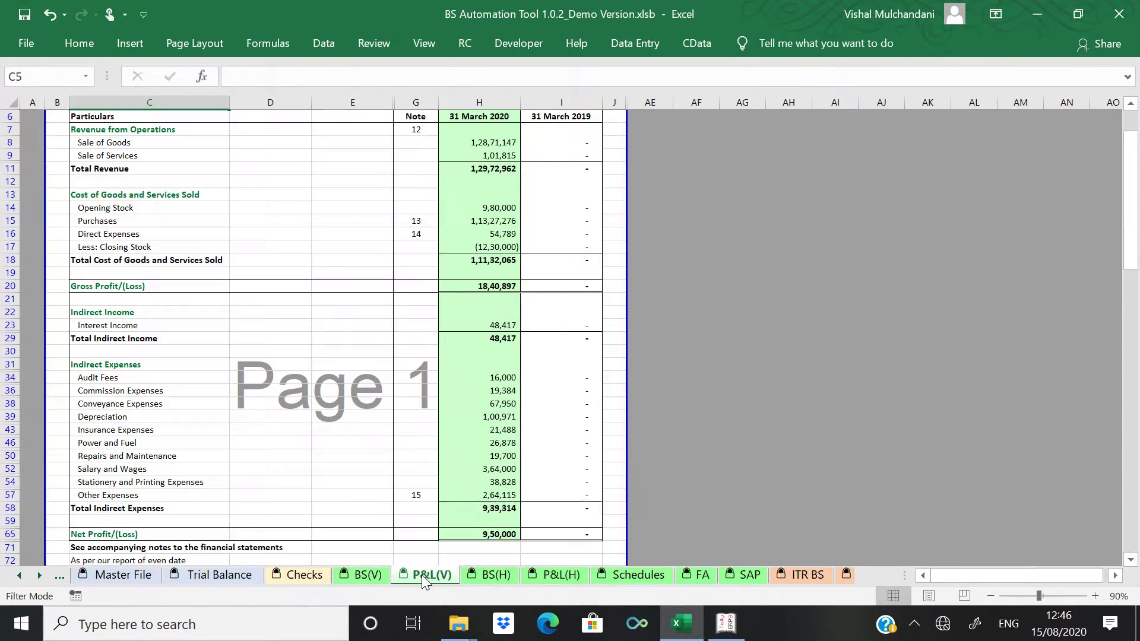
scroll(487, 380, "up", 2)
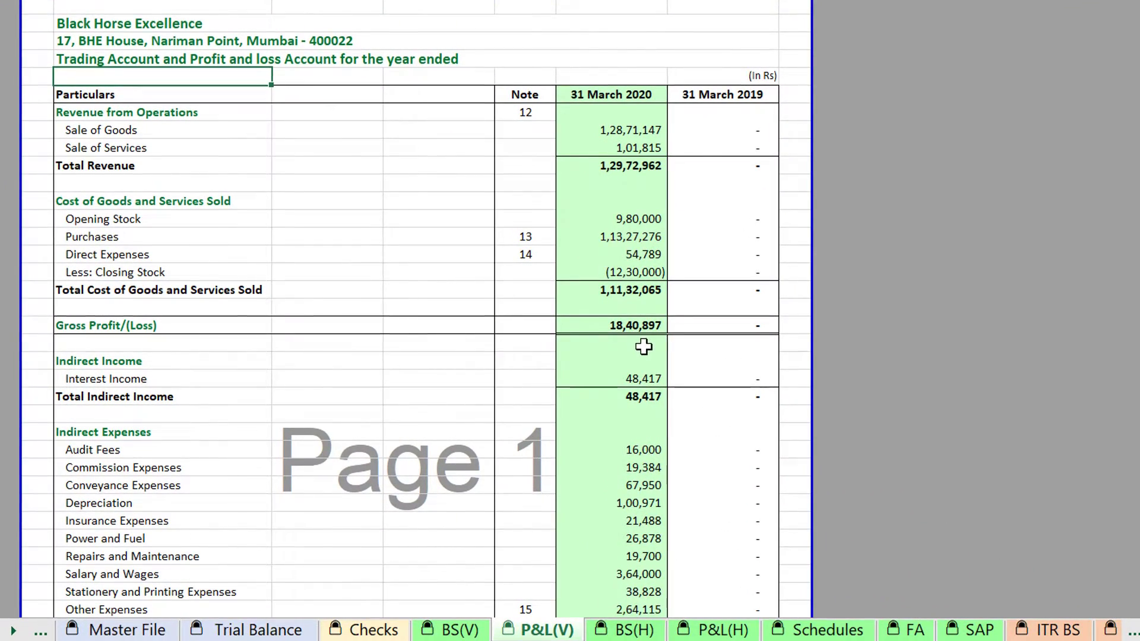
key("alt+Tab")
key("Left")
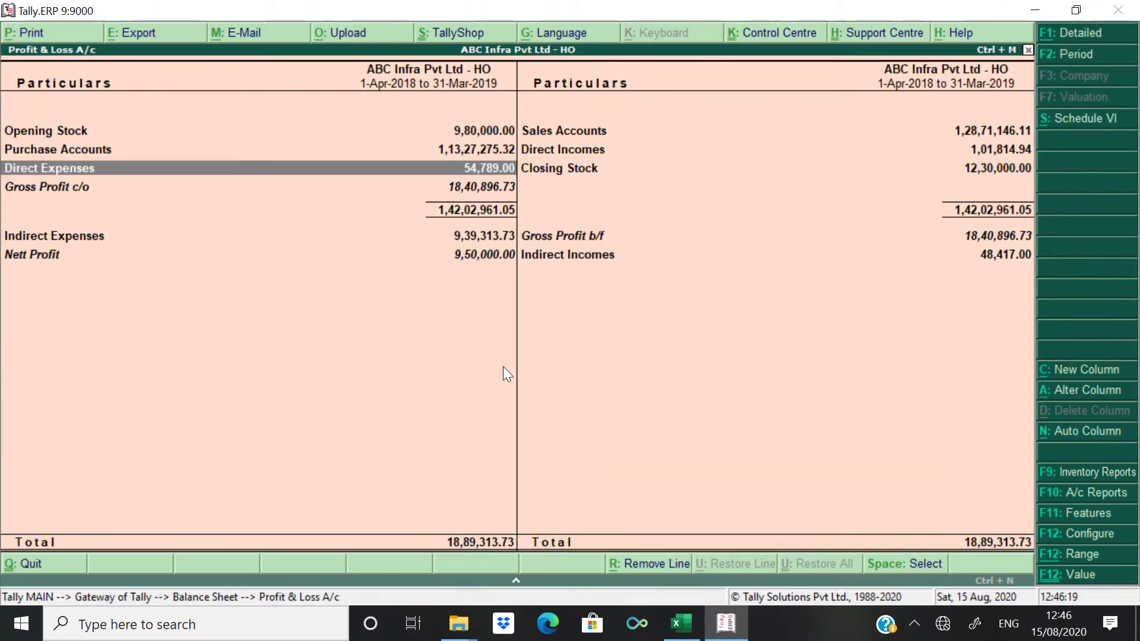
key("Down")
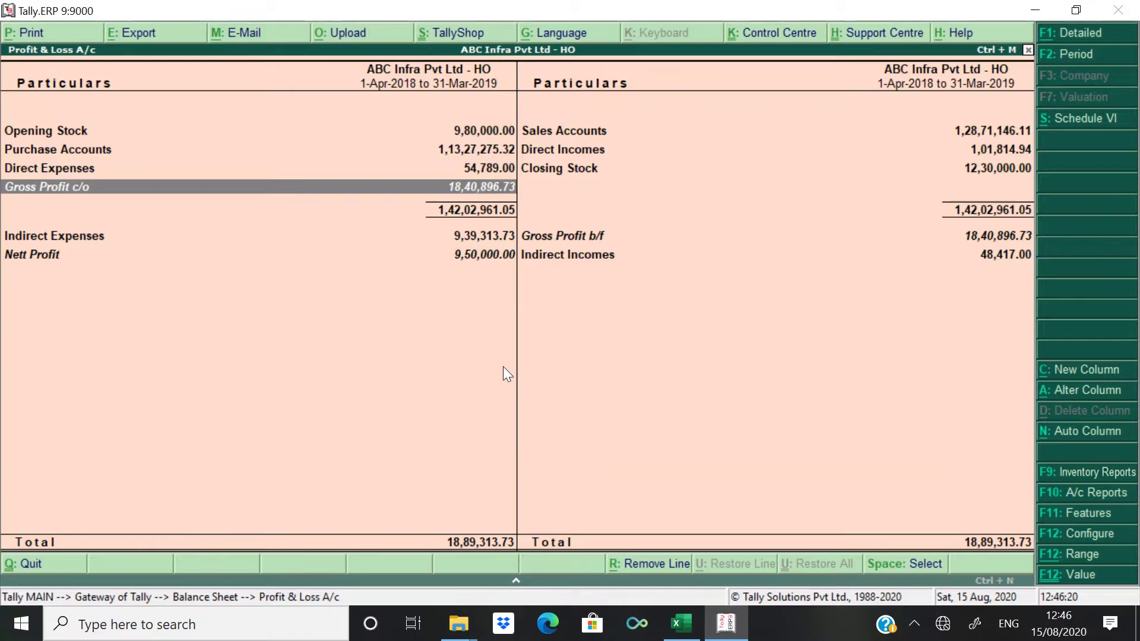
key("alt+Tab")
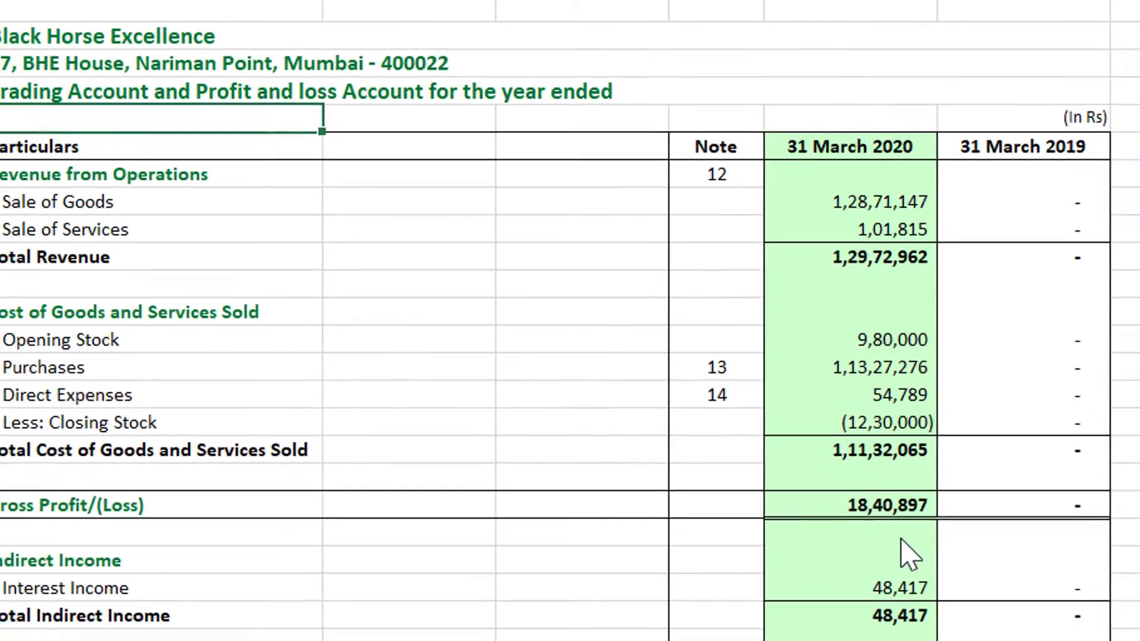
scroll(906, 530, "down", 15)
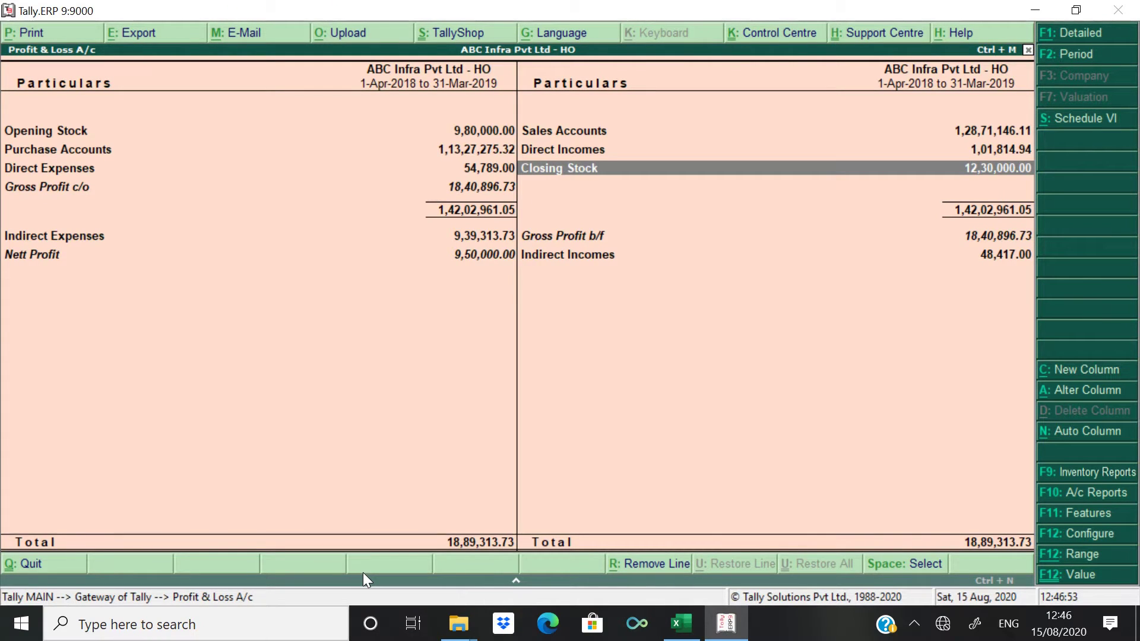
- Exit Tally's Profit & Loss report to the Gateway of Tally and return to the Excel workbook
key("Escape")
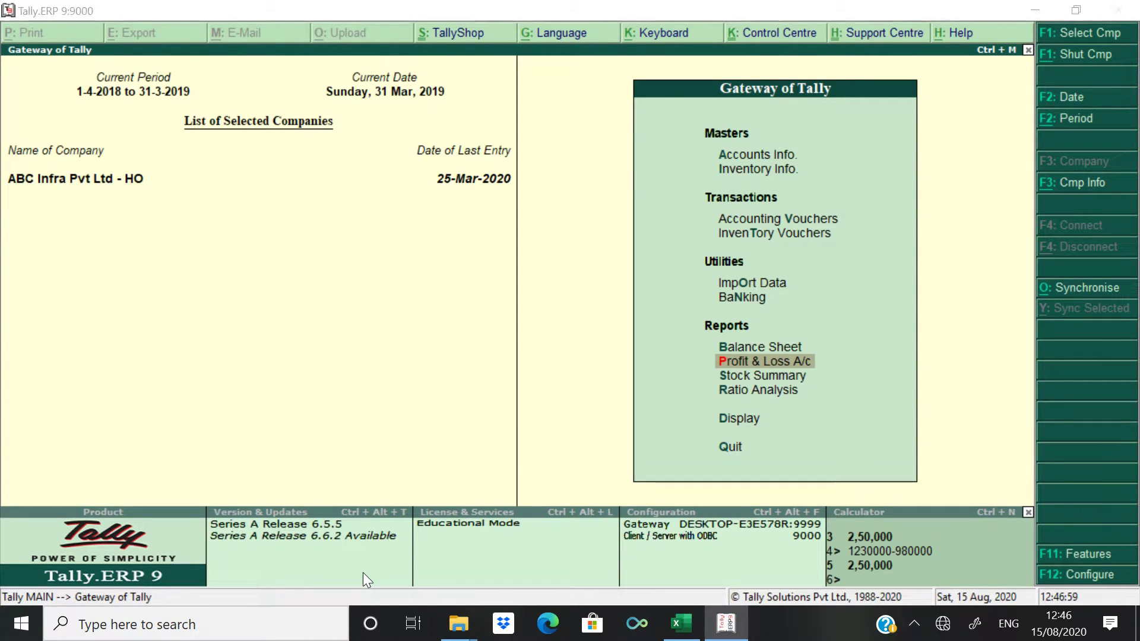
key("alt+Tab")
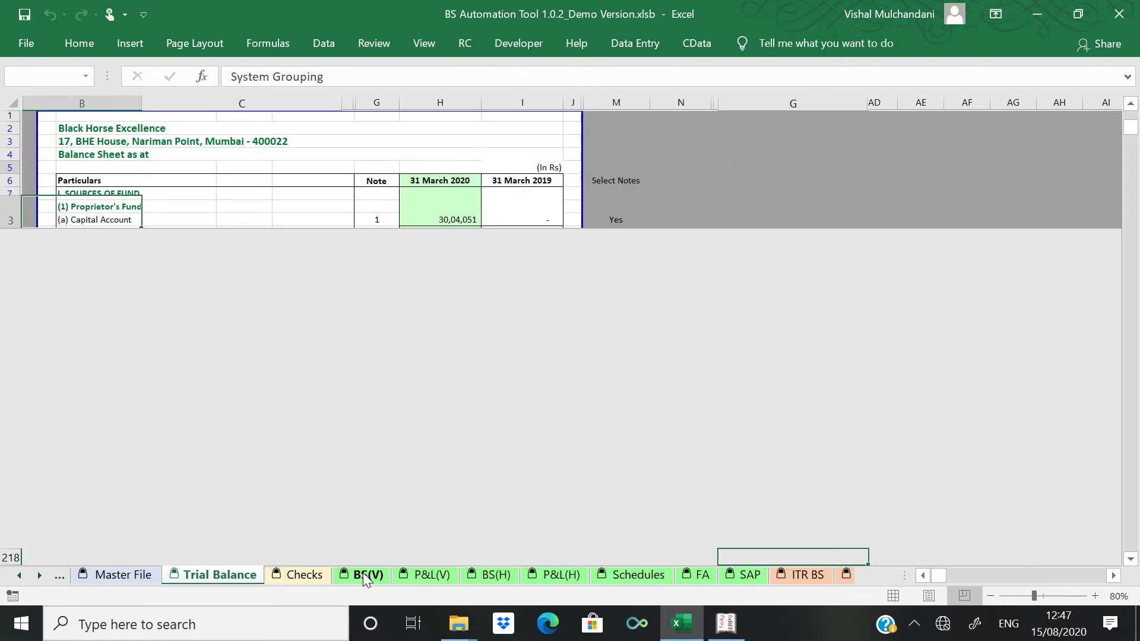
- Go to the first empty row below the last trial balance entry, ready for the closing-stock adjustments
key("Down")
key("Down")
key("Down")
key("Down")
key("Down")
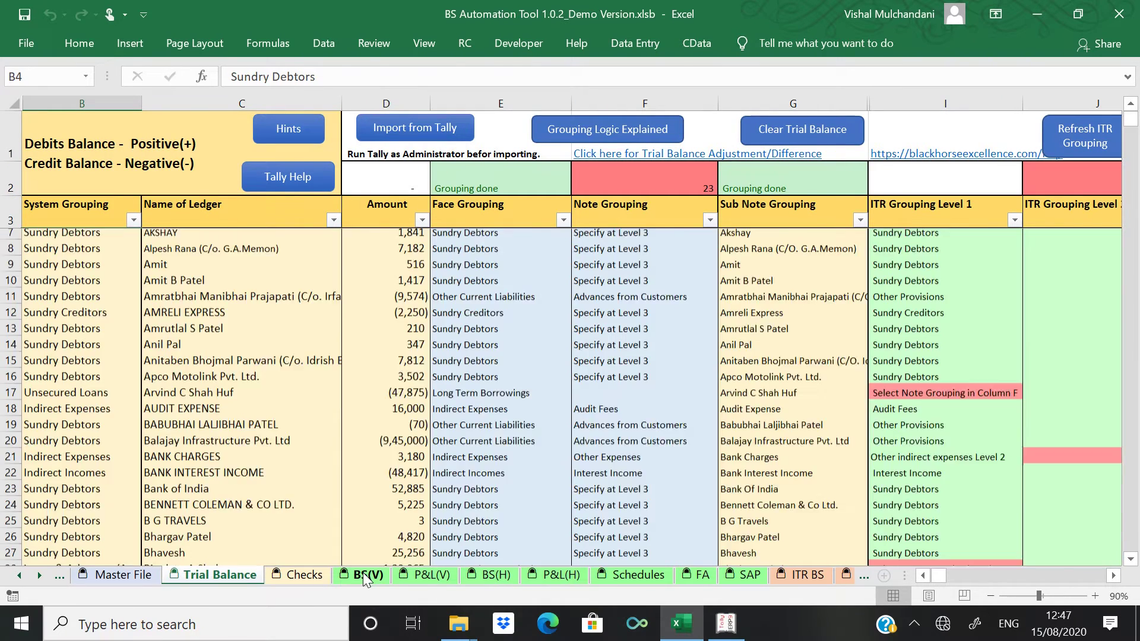
key("Down")
key("Down")
key("Down")
key("Down")
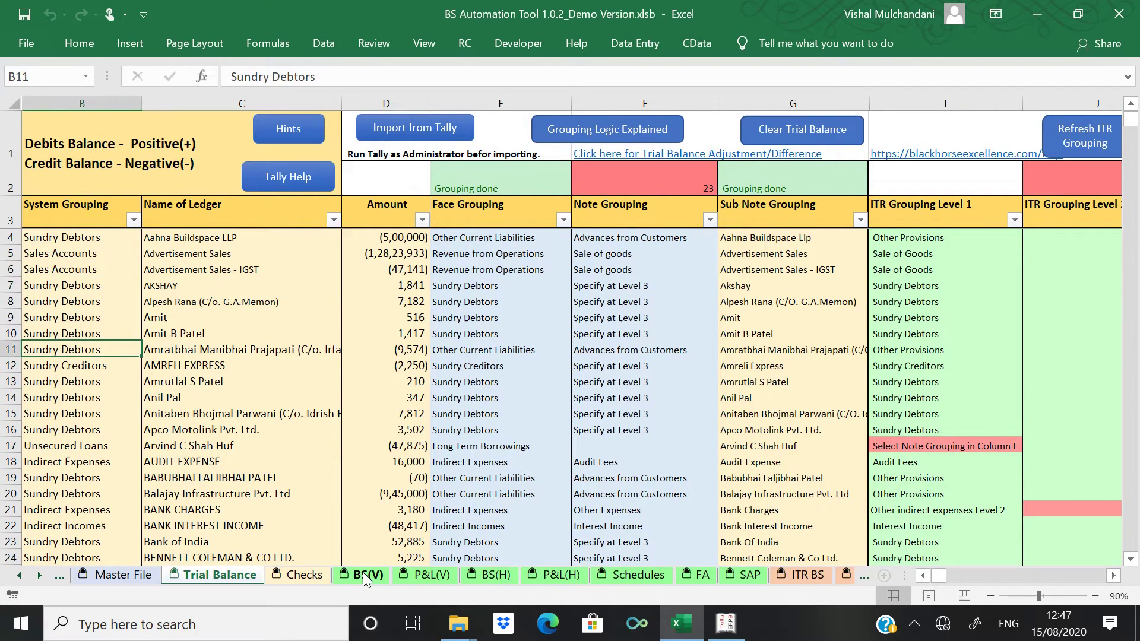
key("ctrl+Down")
key("Down")
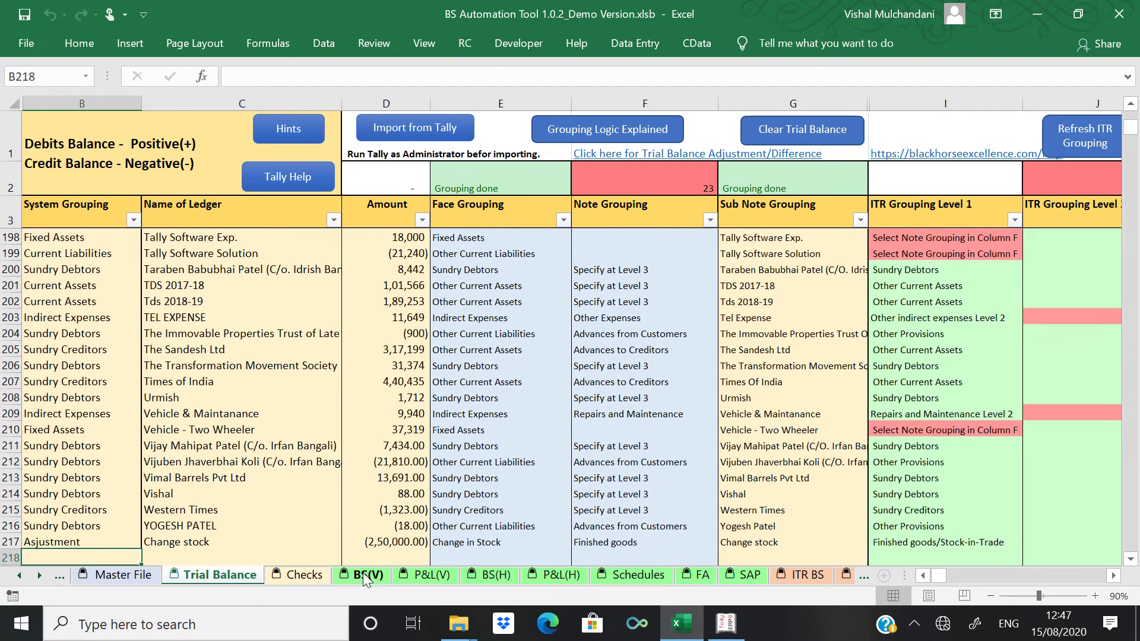